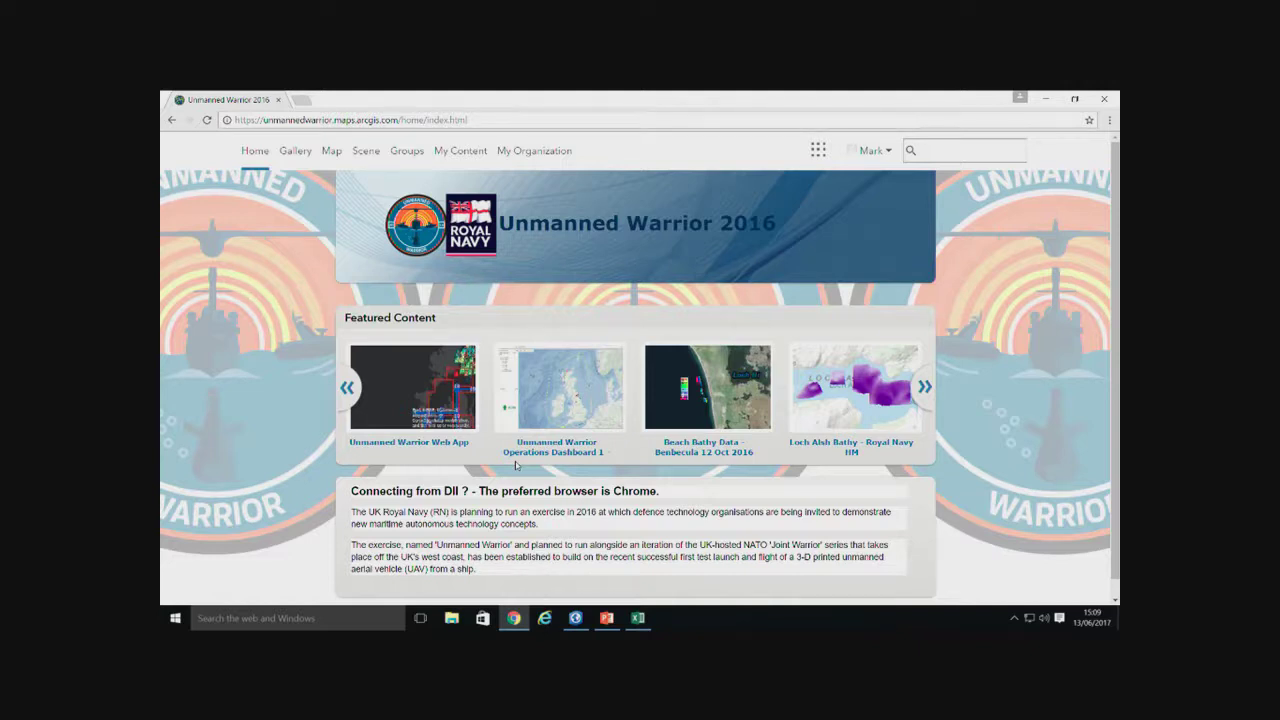
Browse through the featured content items on the Unmanned Warrior 2016 home page
{"action": "left_click", "coordinate": [926, 389]}
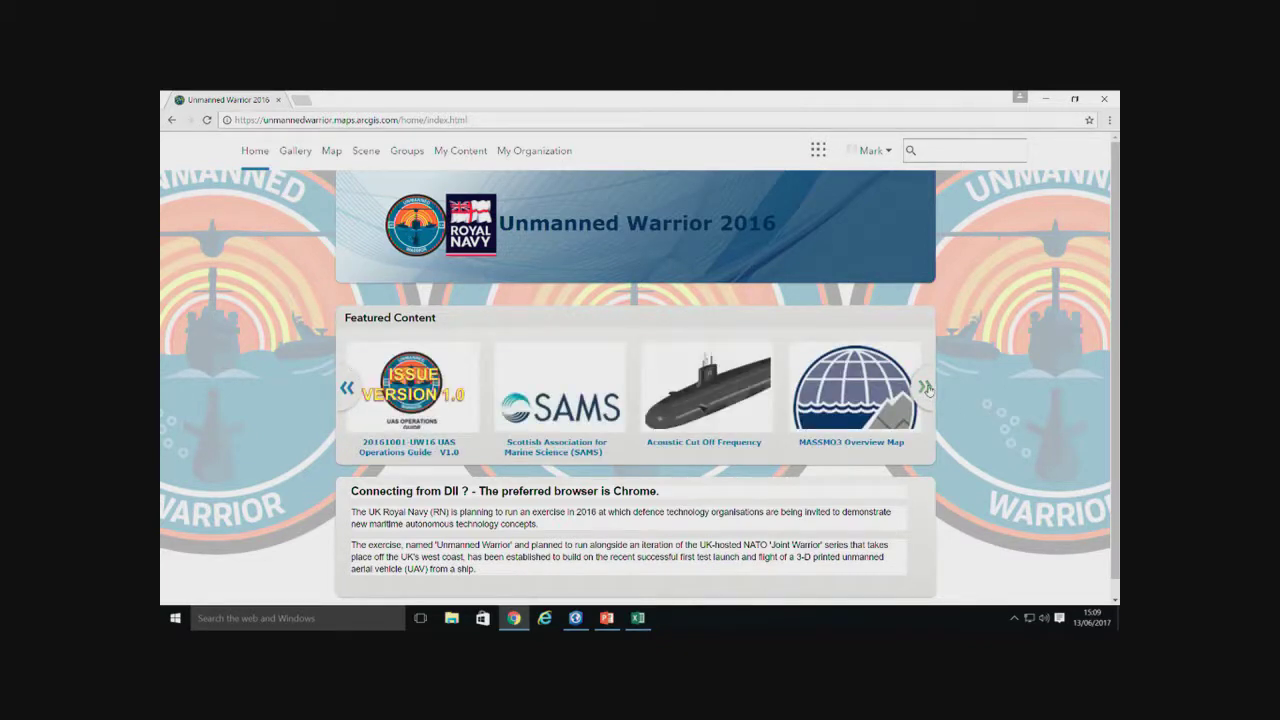
{"action": "left_click", "coordinate": [926, 389]}
{"action": "left_click", "coordinate": [926, 389]}
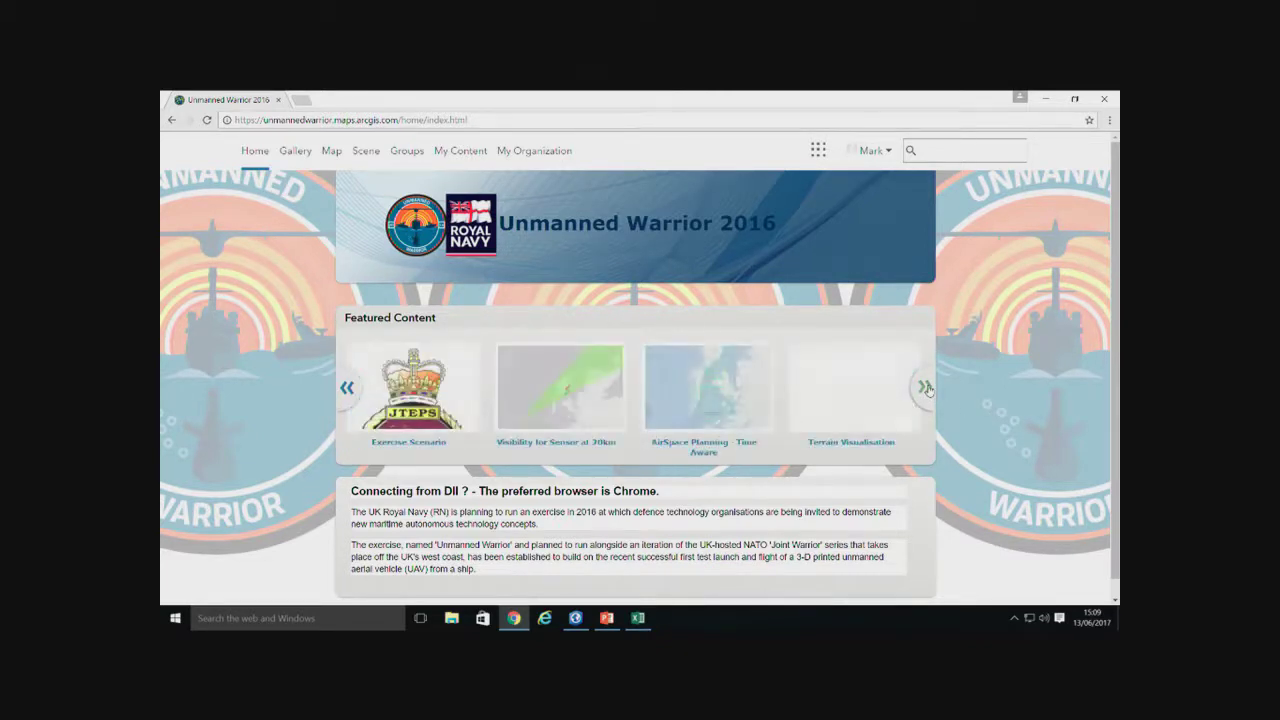
{"action": "left_click", "coordinate": [349, 389]}
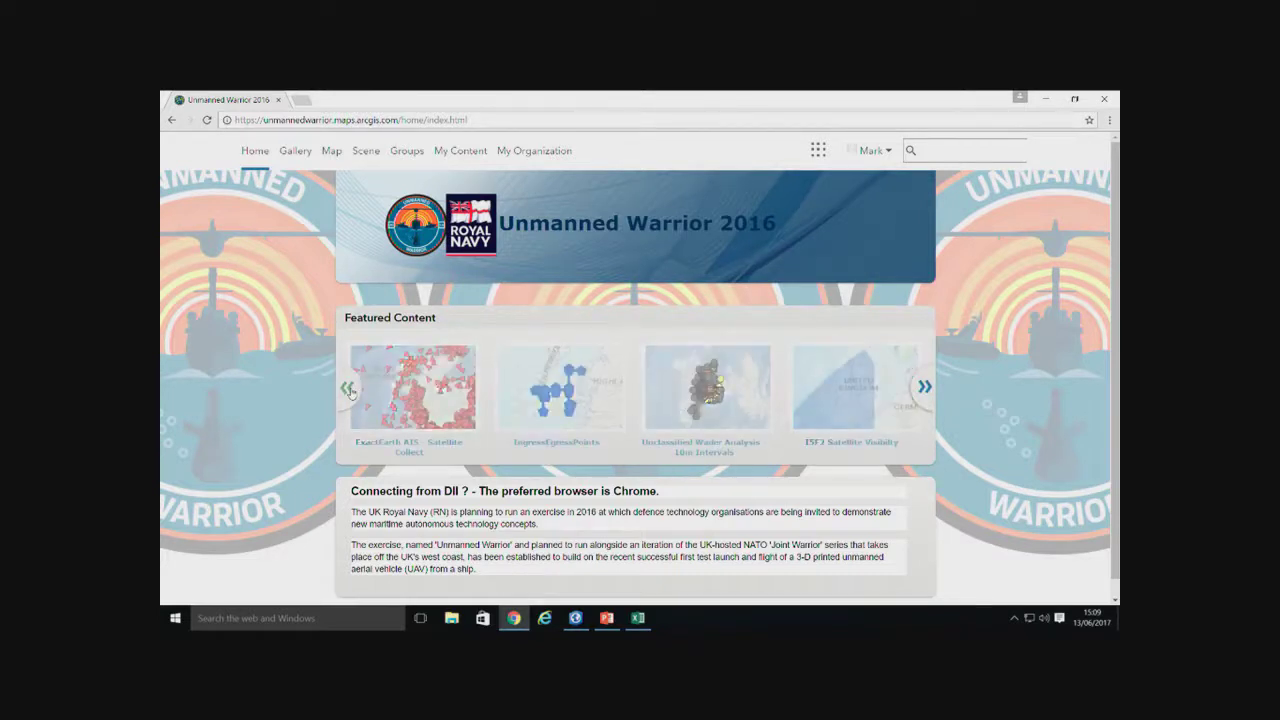
{"action": "left_click", "coordinate": [349, 389]}
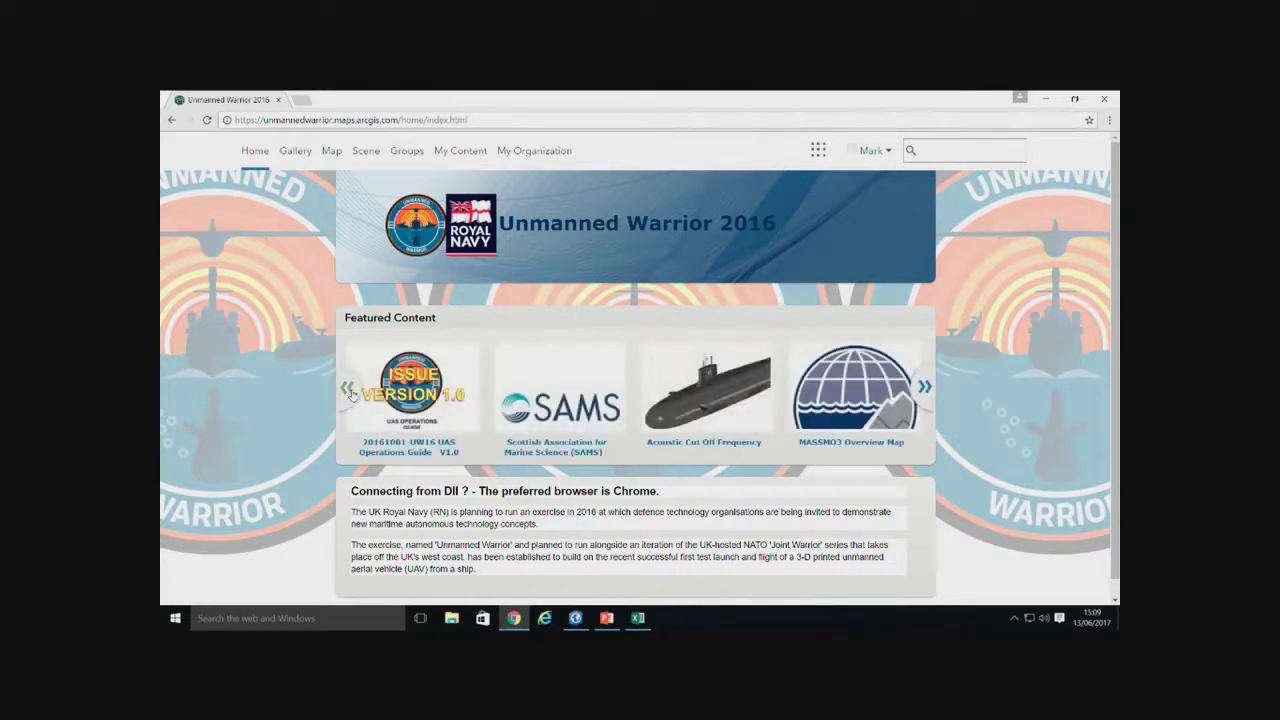
Go to the Air Space group and open its Airspace Master Plan web mapping application
{"action": "left_click", "coordinate": [408, 154]}
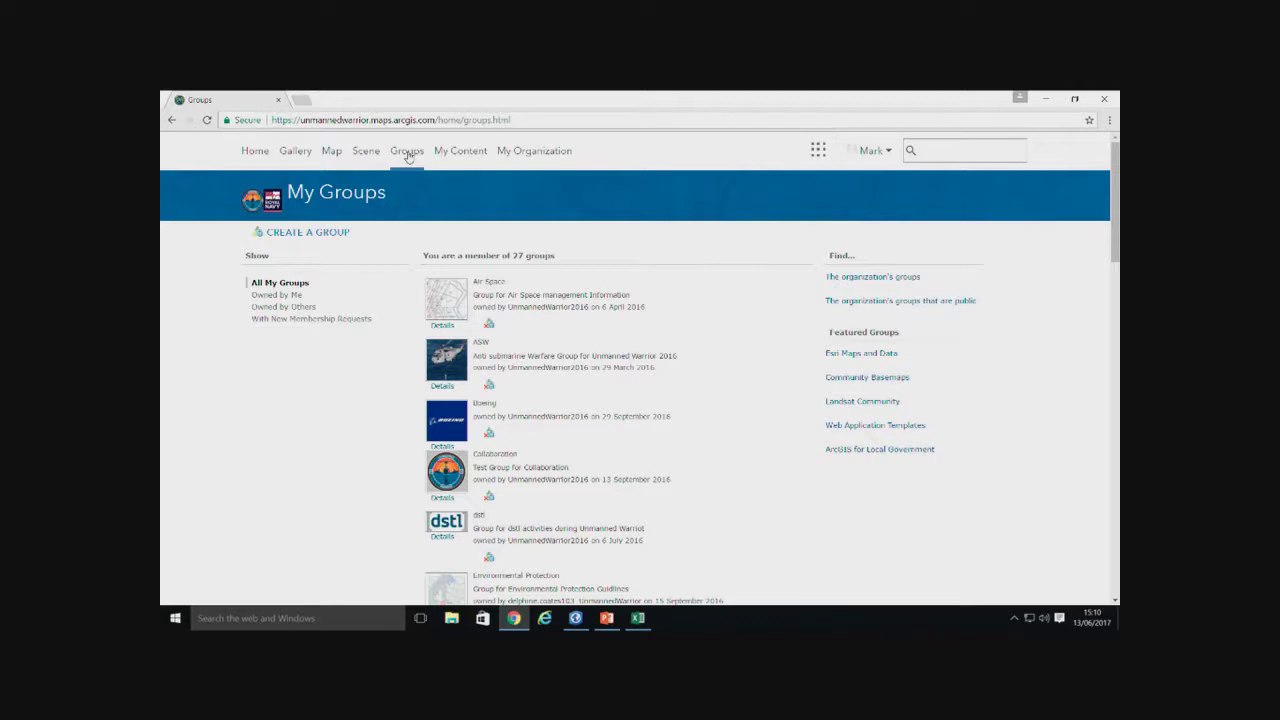
{"action": "left_click", "coordinate": [488, 284]}
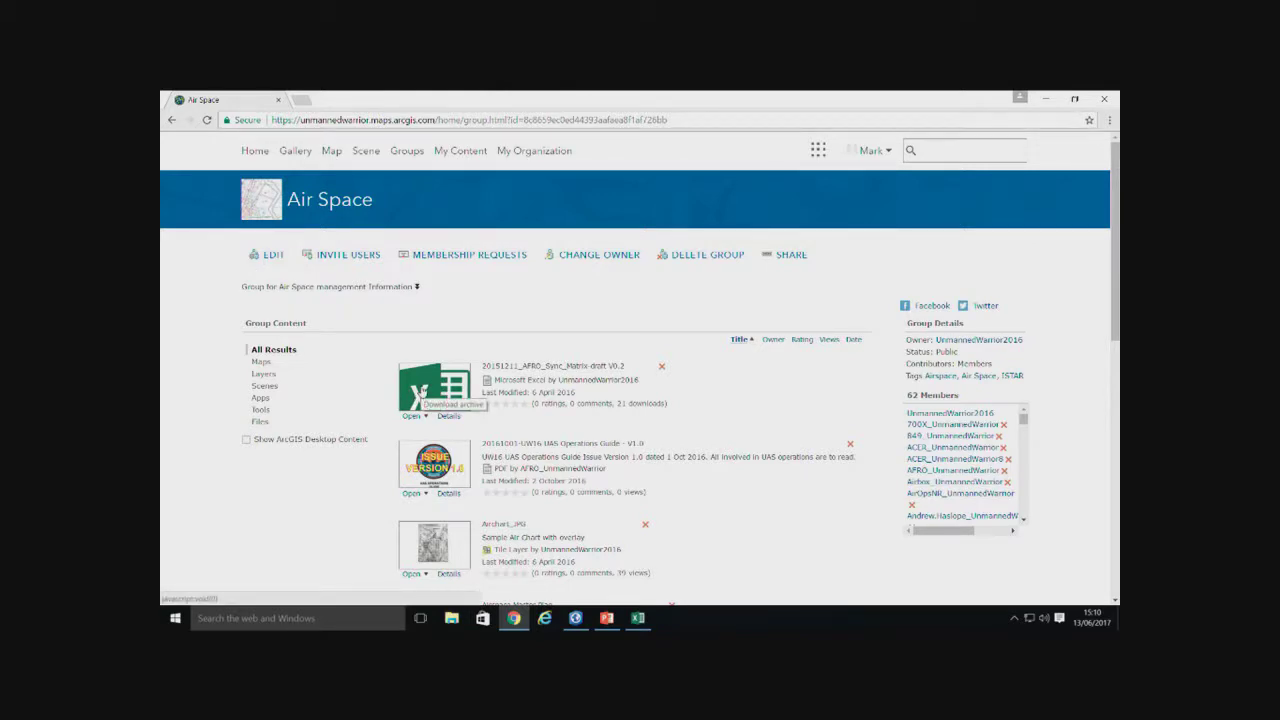
{"action": "scroll", "coordinate": [487, 509], "scroll_direction": "down", "scroll_amount": 2}
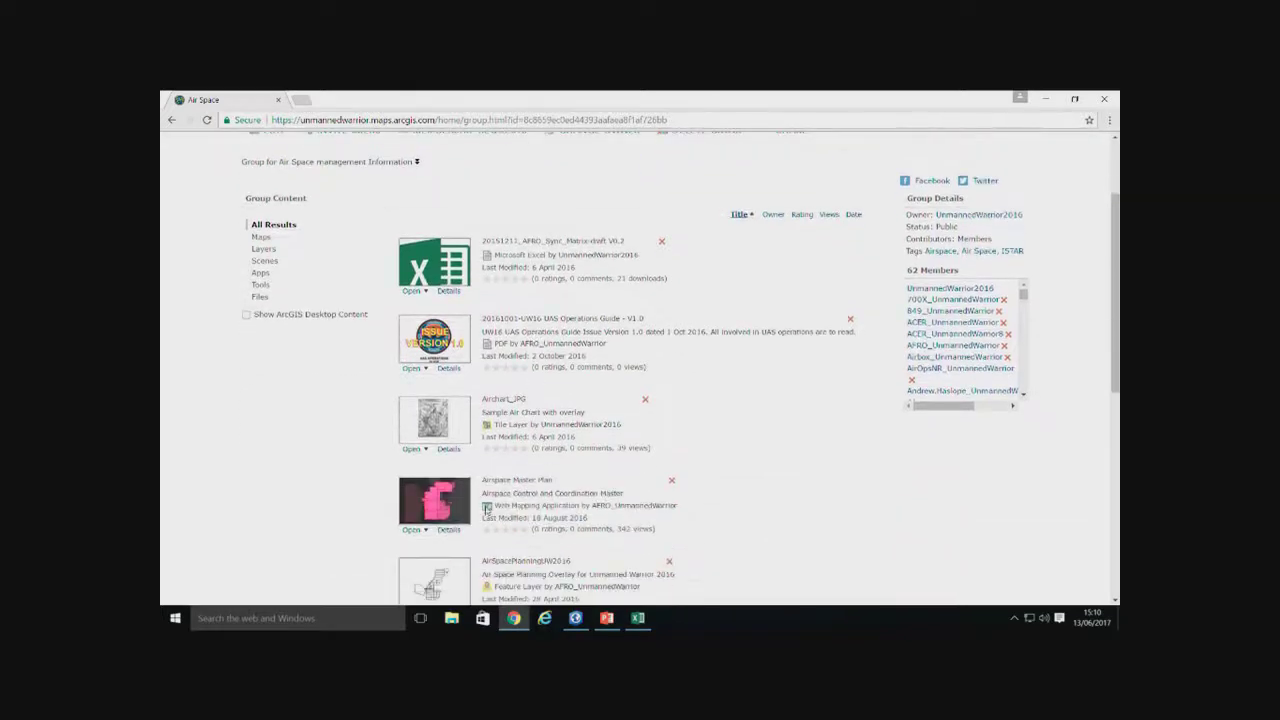
{"action": "left_click", "coordinate": [435, 505]}
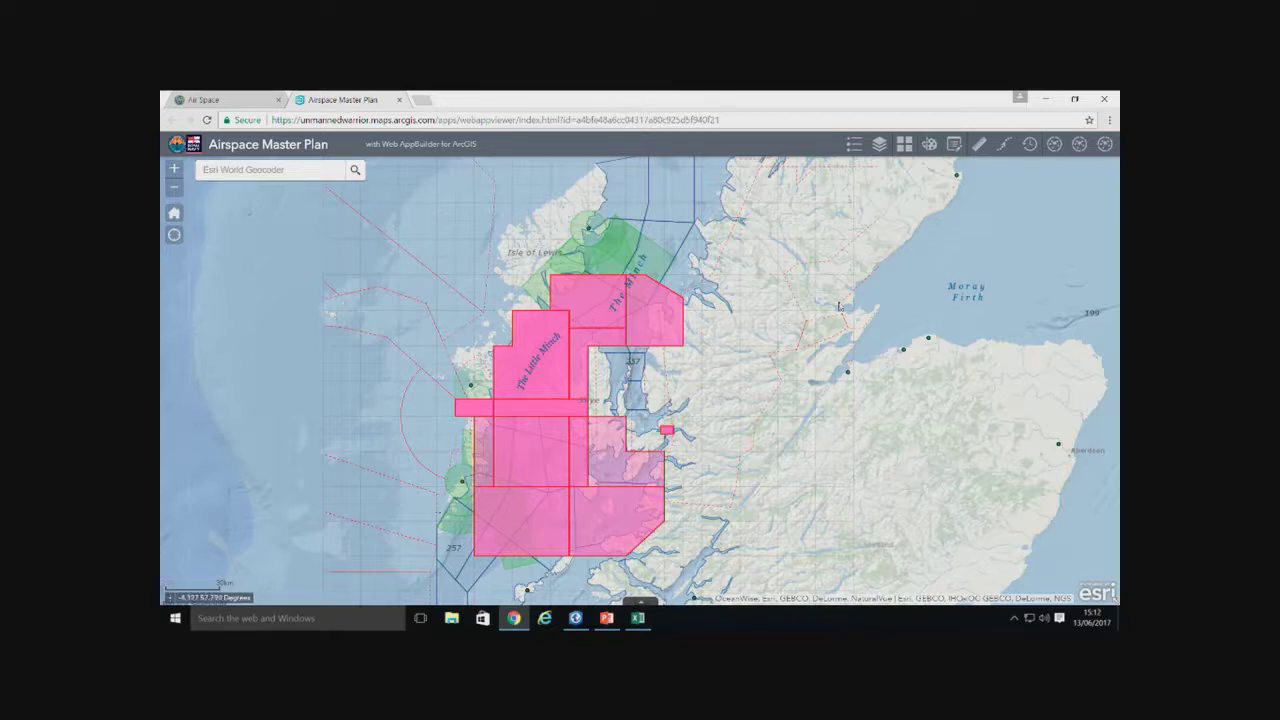
Set the time range of the airspace map to start at 11 October 2016
{"action": "left_click", "coordinate": [1030, 144]}
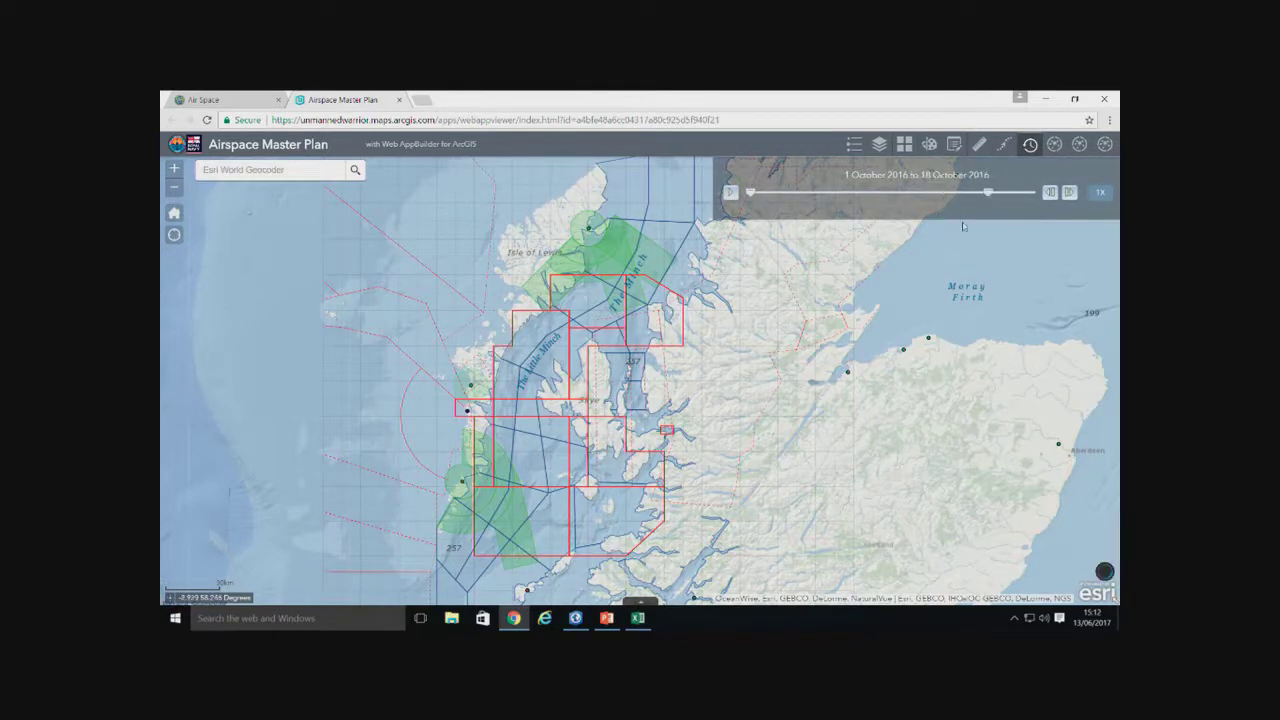
{"action": "left_click_drag", "start_coordinate": [751, 195], "coordinate": [889, 199]}
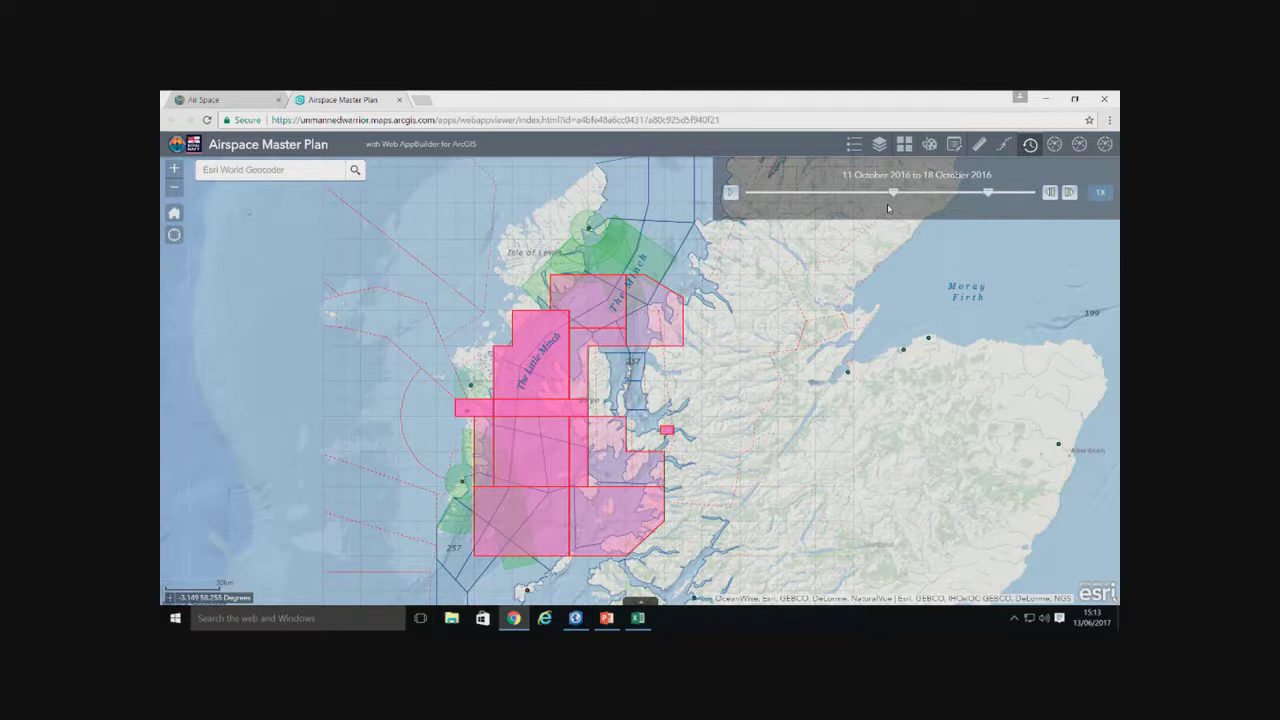
Turn on the DAFIF_UK - ILS_Clip, HEB_Airspace - HEB_App_Corr and DAFIF_UK - HLSMAD_Clip layers in the Airspace Master Plan
{"action": "left_click", "coordinate": [880, 146]}
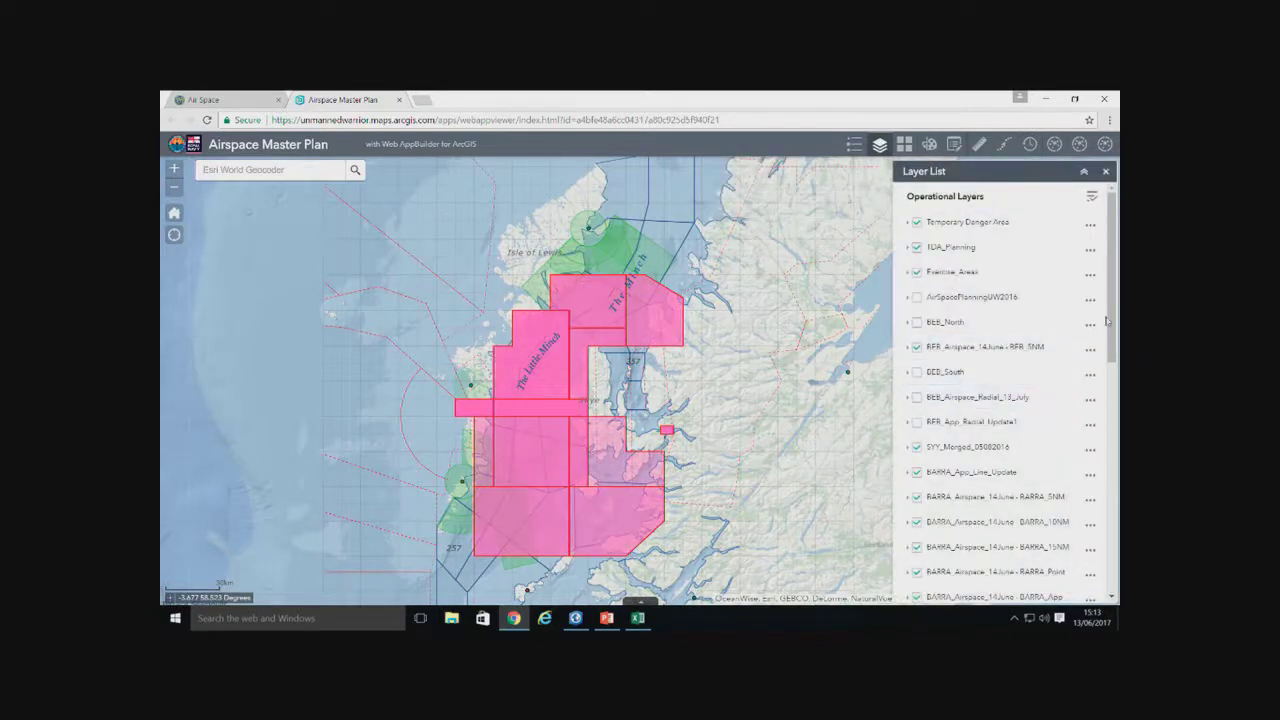
{"action": "left_click_drag", "start_coordinate": [1107, 320], "coordinate": [1107, 450]}
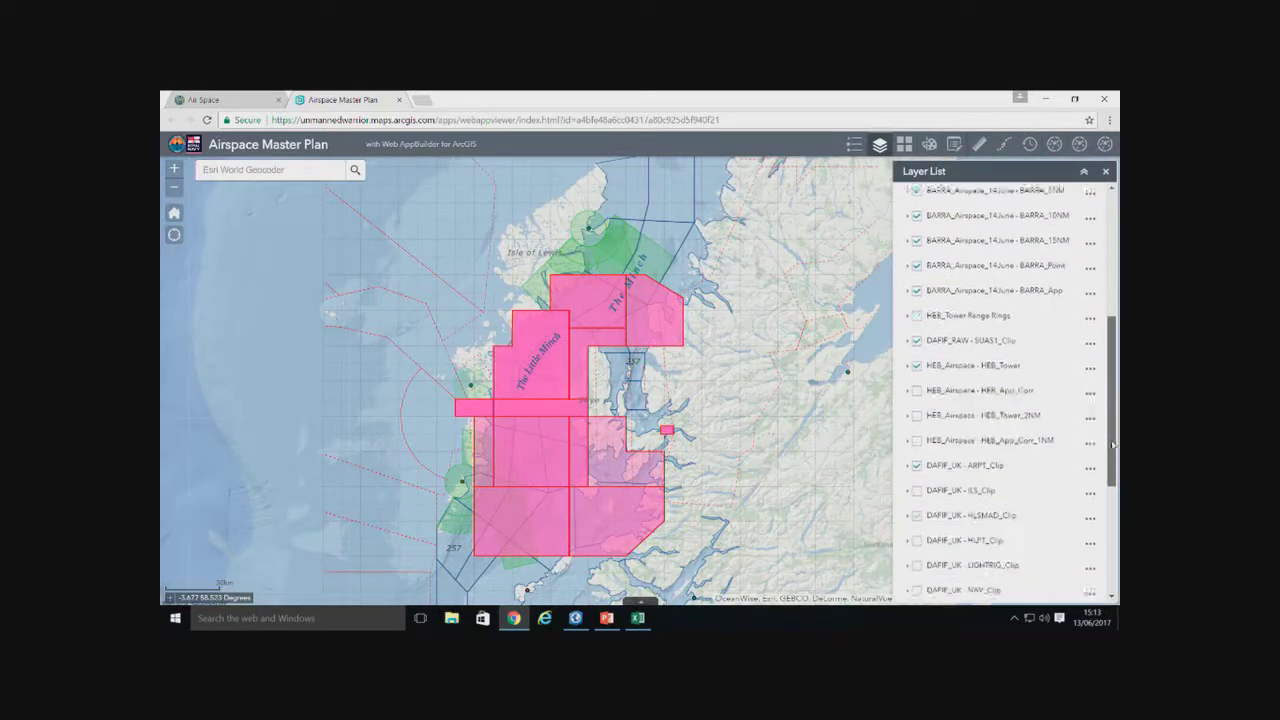
{"action": "left_click", "coordinate": [917, 486]}
{"action": "left_click", "coordinate": [917, 386]}
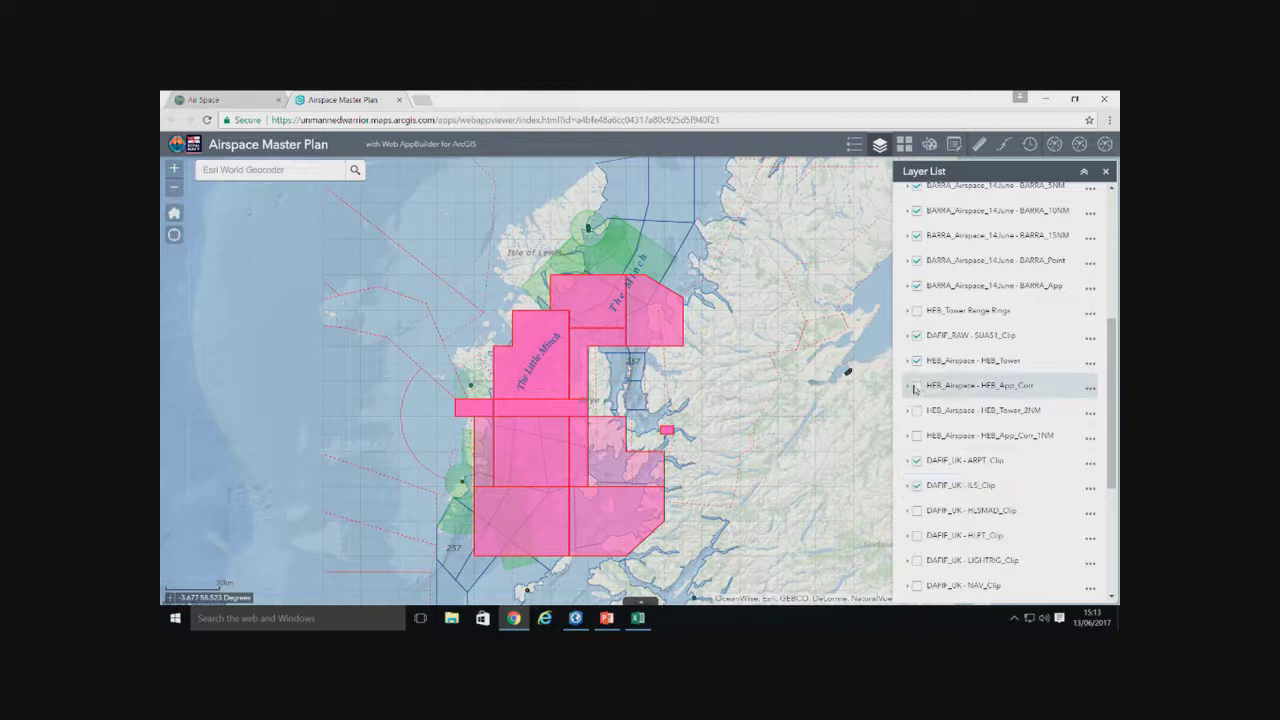
{"action": "left_click", "coordinate": [917, 511]}
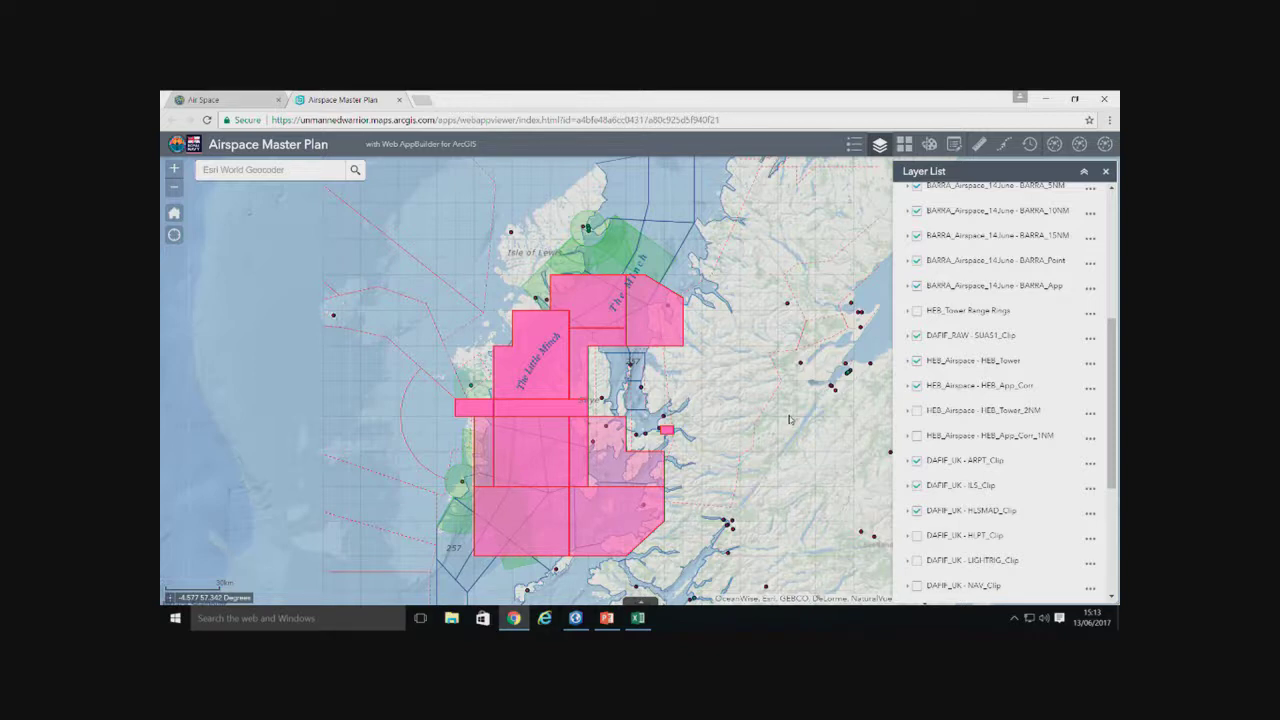
Return to the organization's home page and open Unmanned Warrior Operations Dashboard 1 from the featured content
{"action": "left_click", "coordinate": [220, 100]}
{"action": "scroll", "coordinate": [440, 338], "scroll_direction": "up", "scroll_amount": 3}
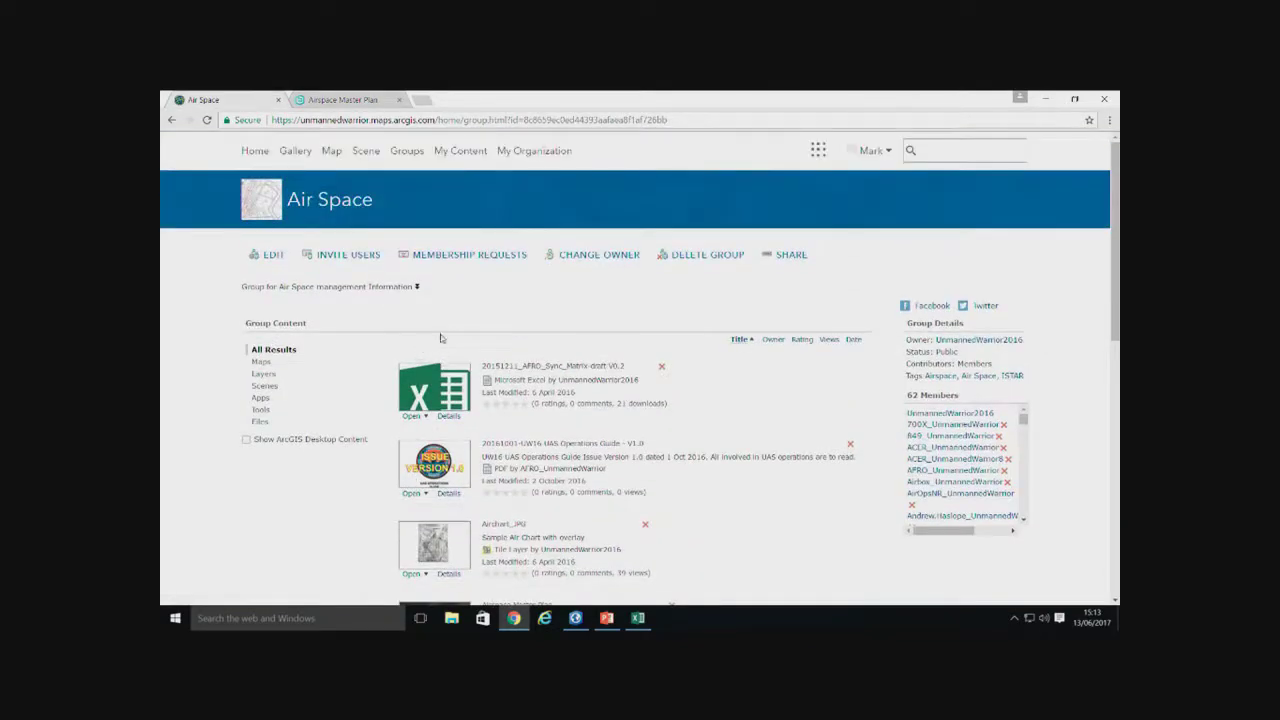
{"action": "left_click", "coordinate": [256, 152]}
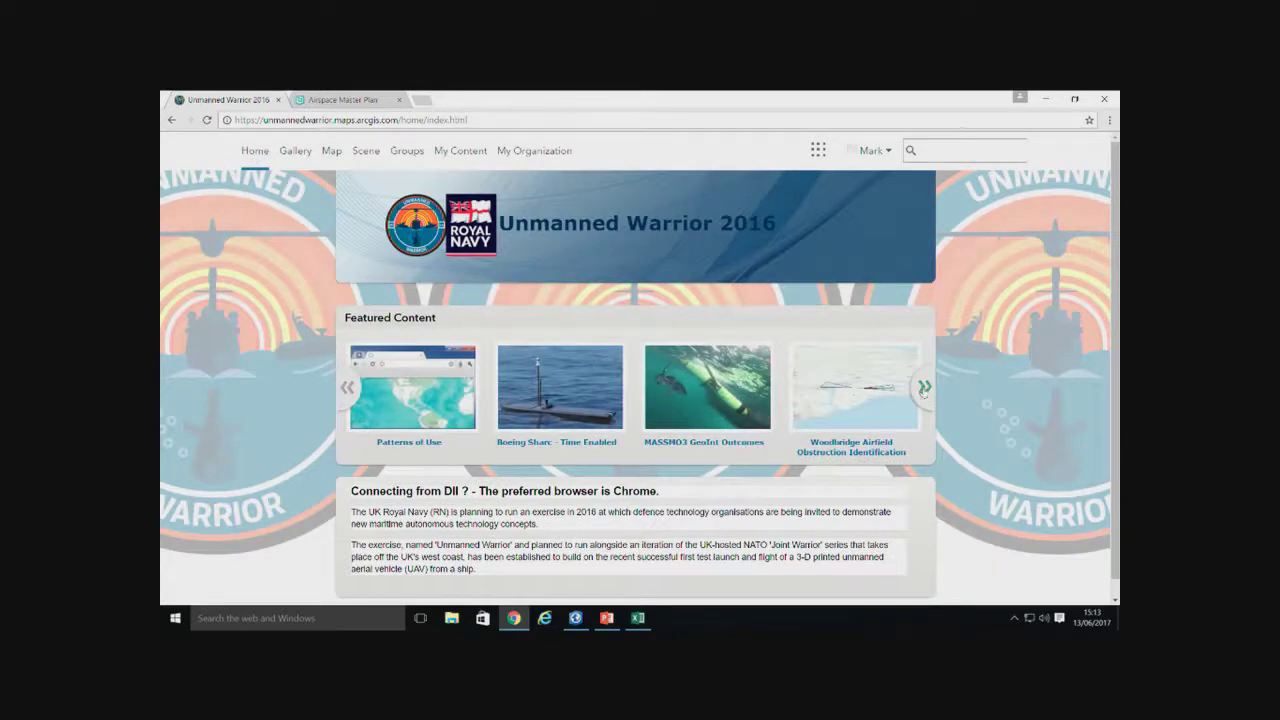
{"action": "left_click", "coordinate": [924, 388]}
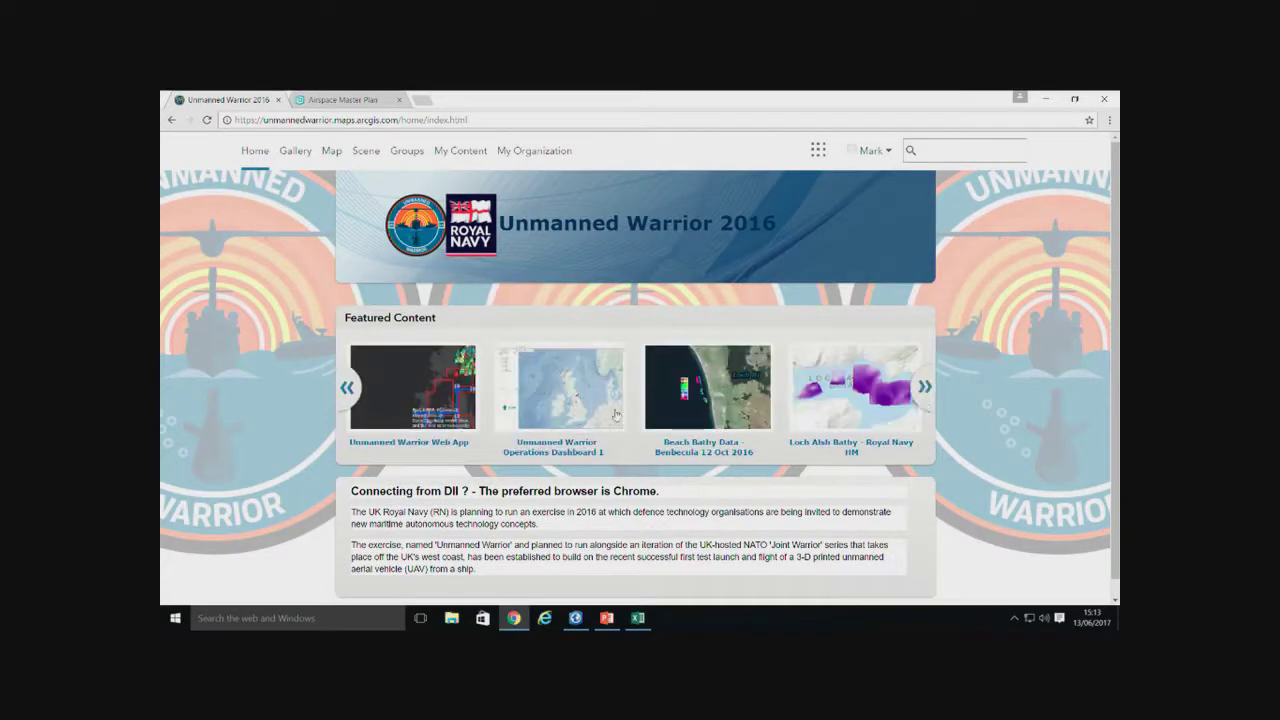
{"action": "left_click", "coordinate": [572, 398]}
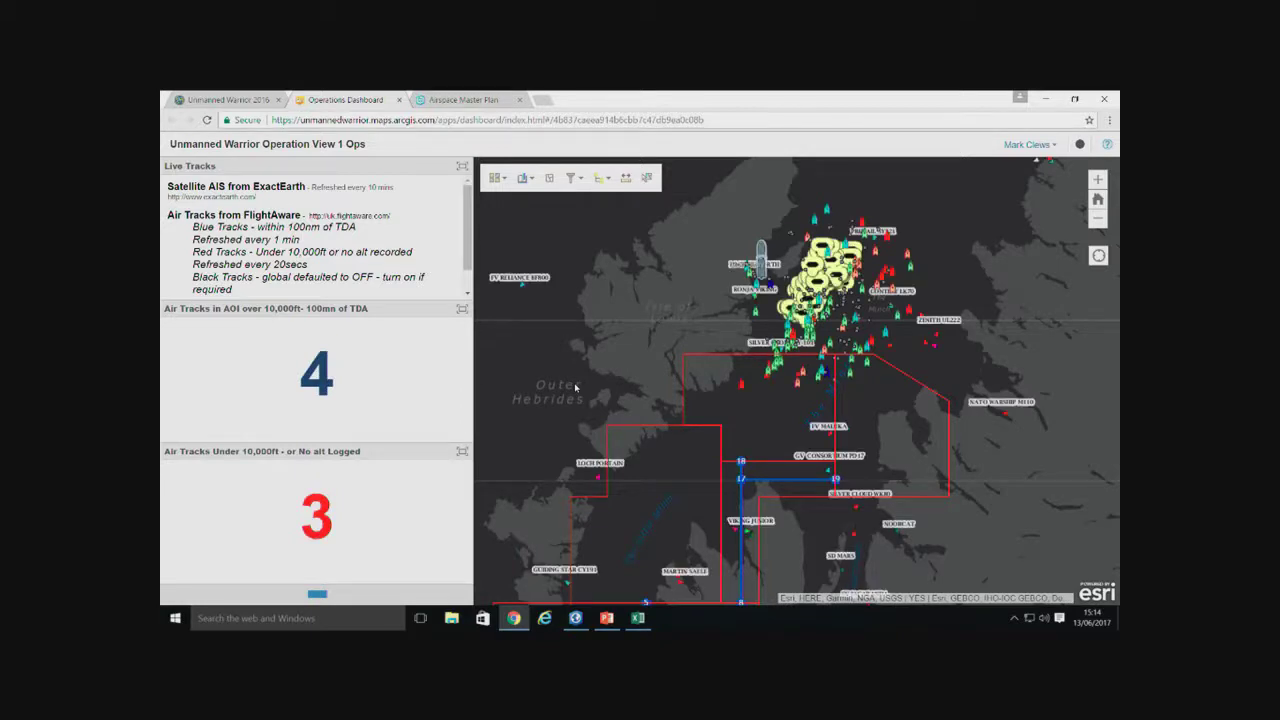
Try the Oceans and OpenStreetMap basemaps on the dashboard map and restore the Dark Gray Canvas basemap
{"action": "left_click_drag", "start_coordinate": [600, 420], "coordinate": [766, 338]}
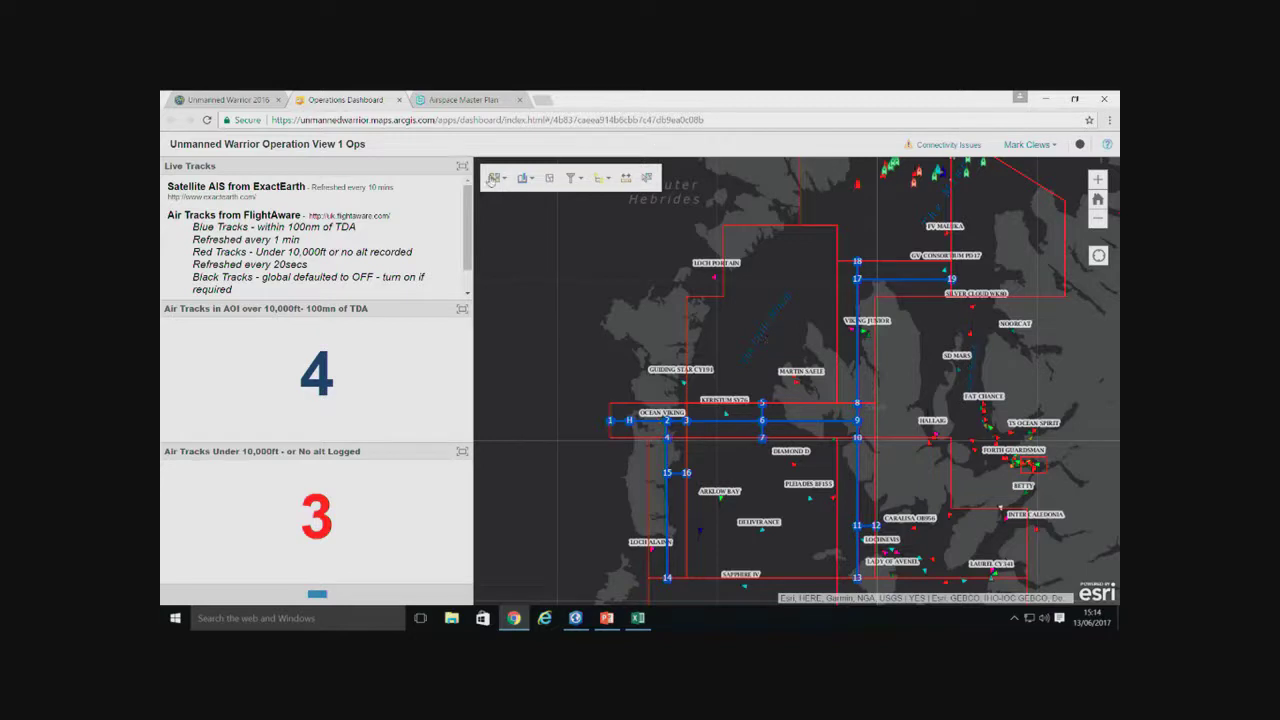
{"action": "left_click", "coordinate": [495, 178]}
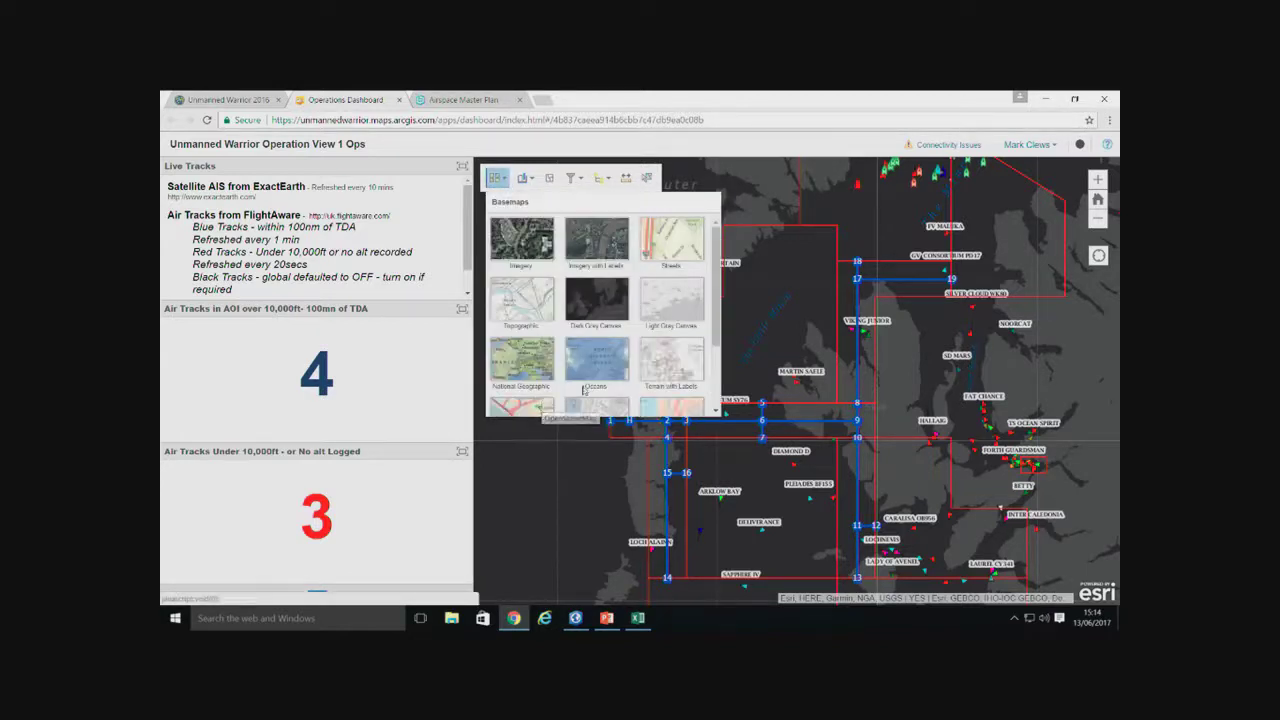
{"action": "left_click", "coordinate": [597, 360]}
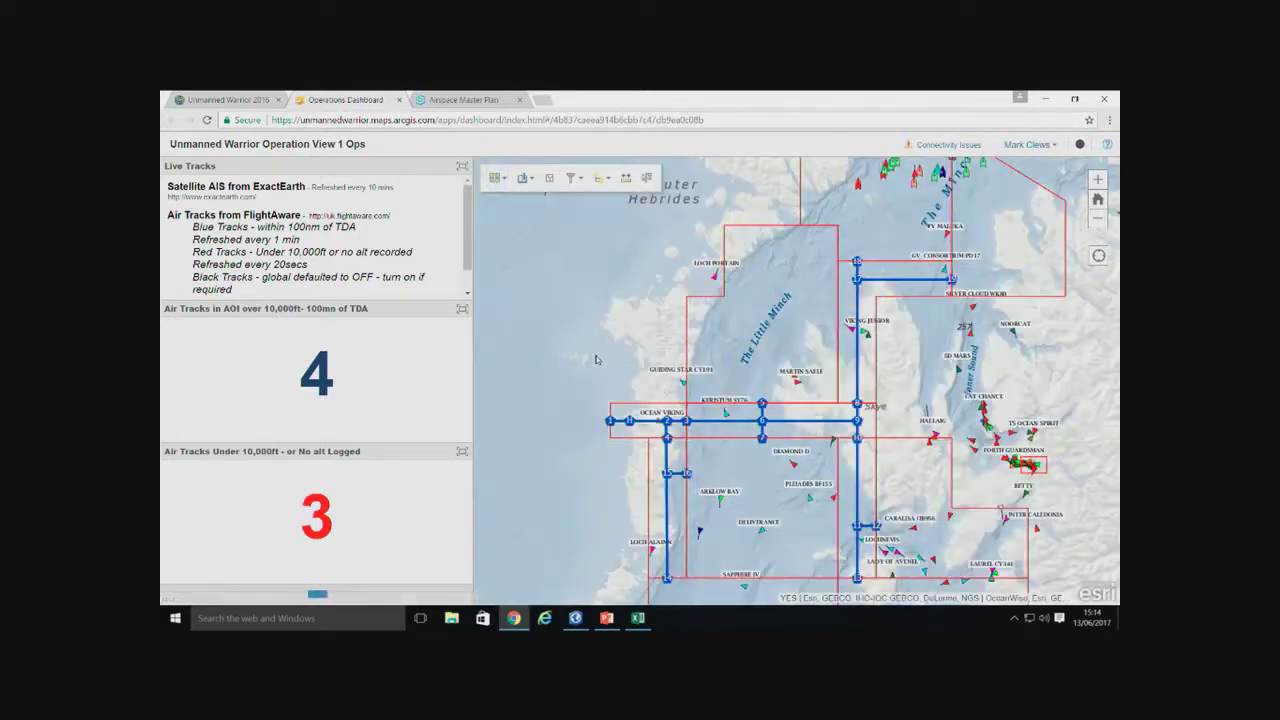
{"action": "left_click", "coordinate": [495, 178]}
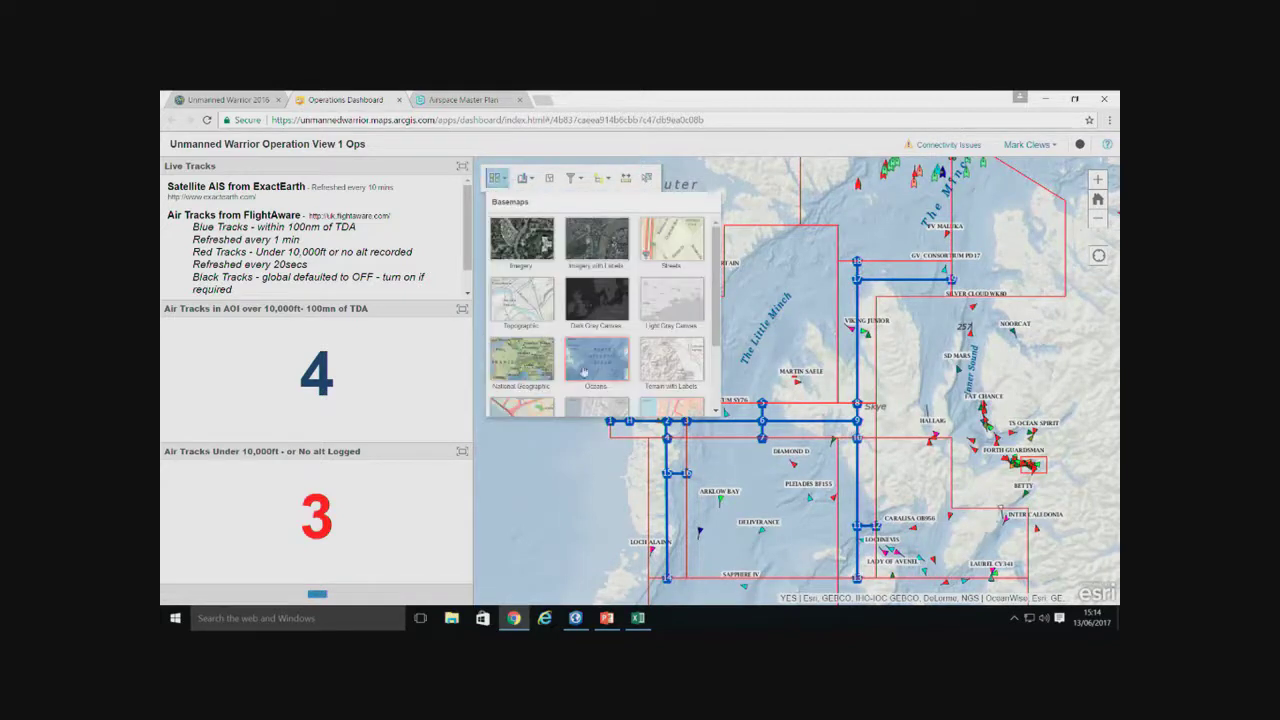
{"action": "scroll", "coordinate": [600, 330], "scroll_direction": "down", "scroll_amount": 1}
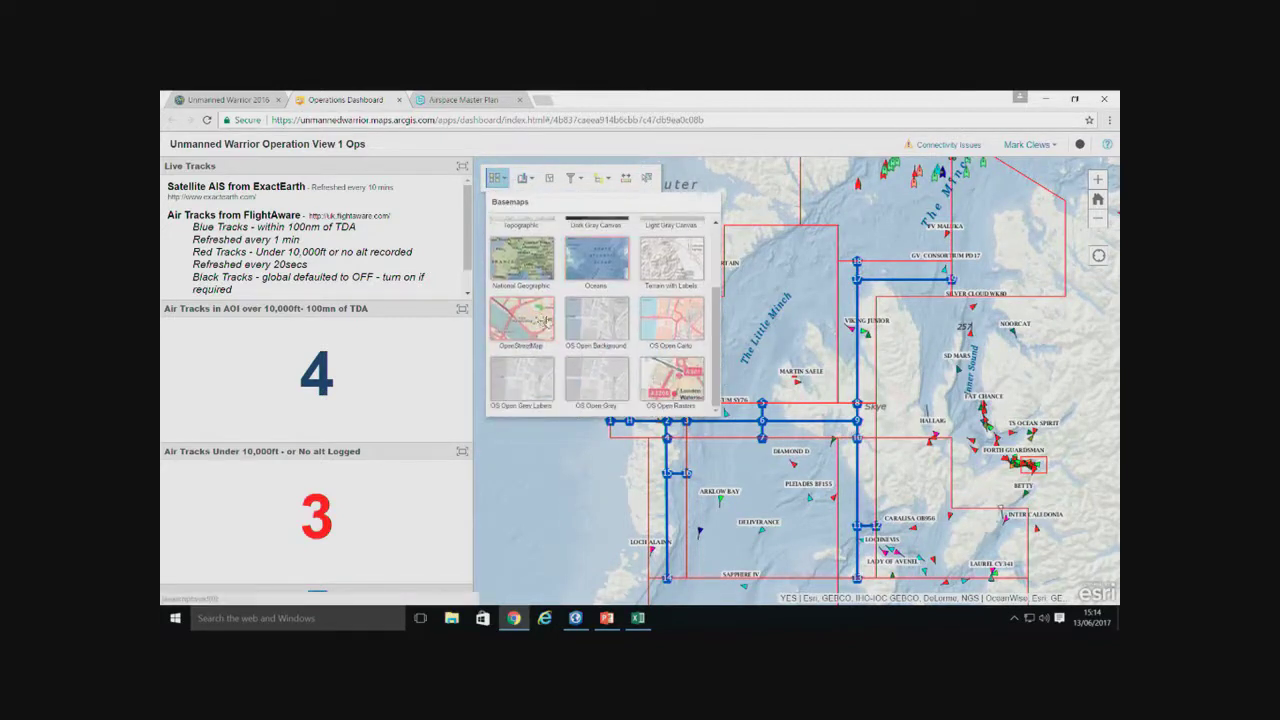
{"action": "left_click", "coordinate": [537, 316]}
{"action": "left_click", "coordinate": [497, 178]}
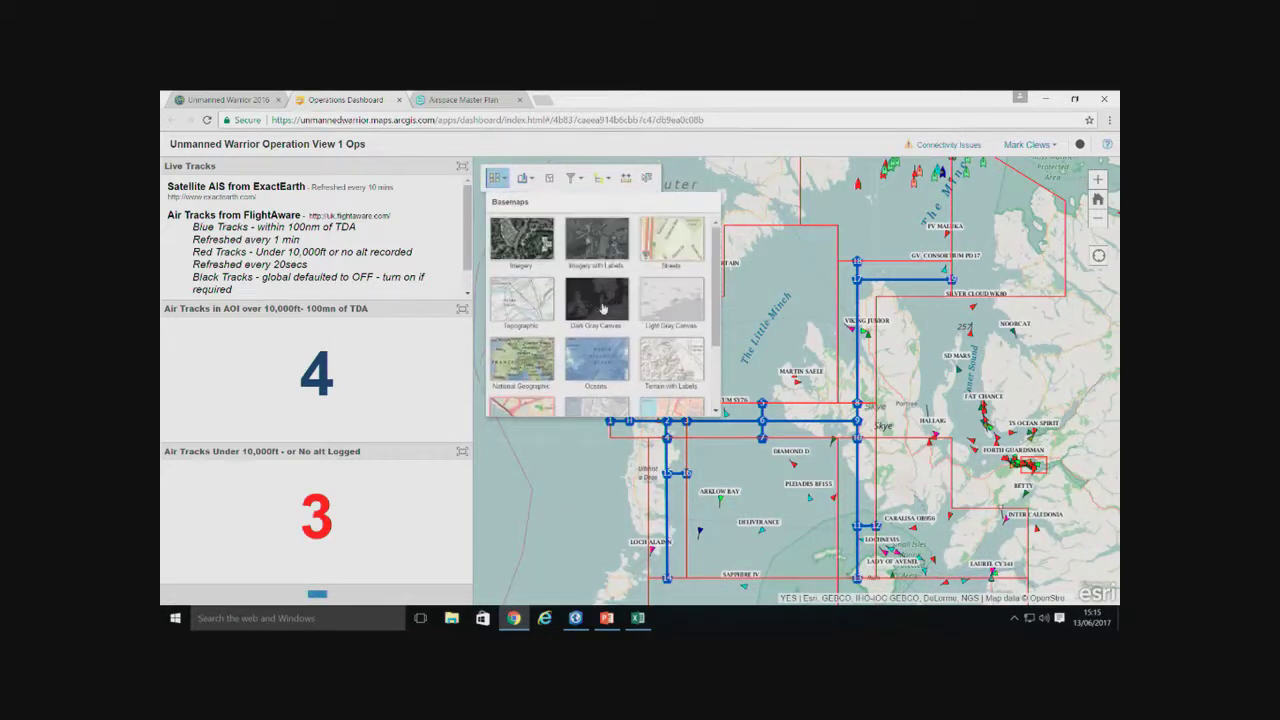
{"action": "left_click", "coordinate": [604, 304]}
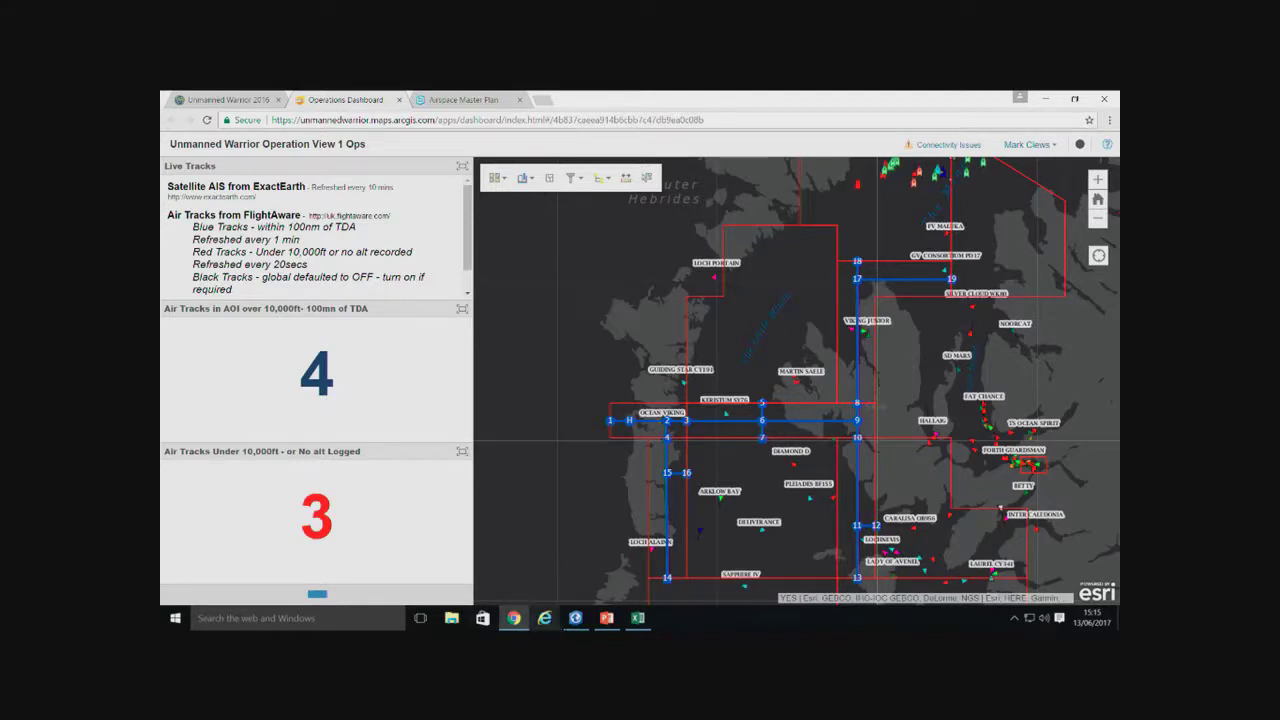
Hide the SHARCData, SHARCData - AIS, SHARCData - AcousticContact and SHARCData - AcousticContactCone layers on the dashboard map
{"action": "scroll", "coordinate": [757, 396], "scroll_direction": "down", "scroll_amount": 1}
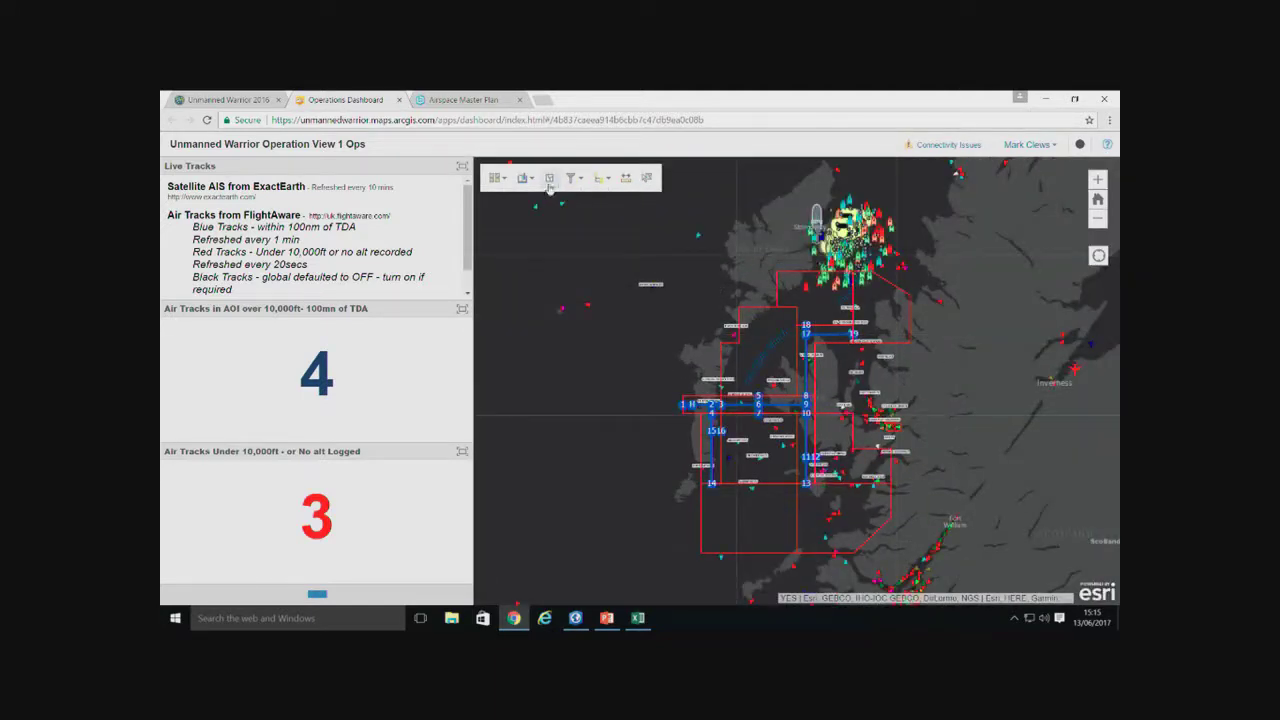
{"action": "left_click", "coordinate": [600, 178]}
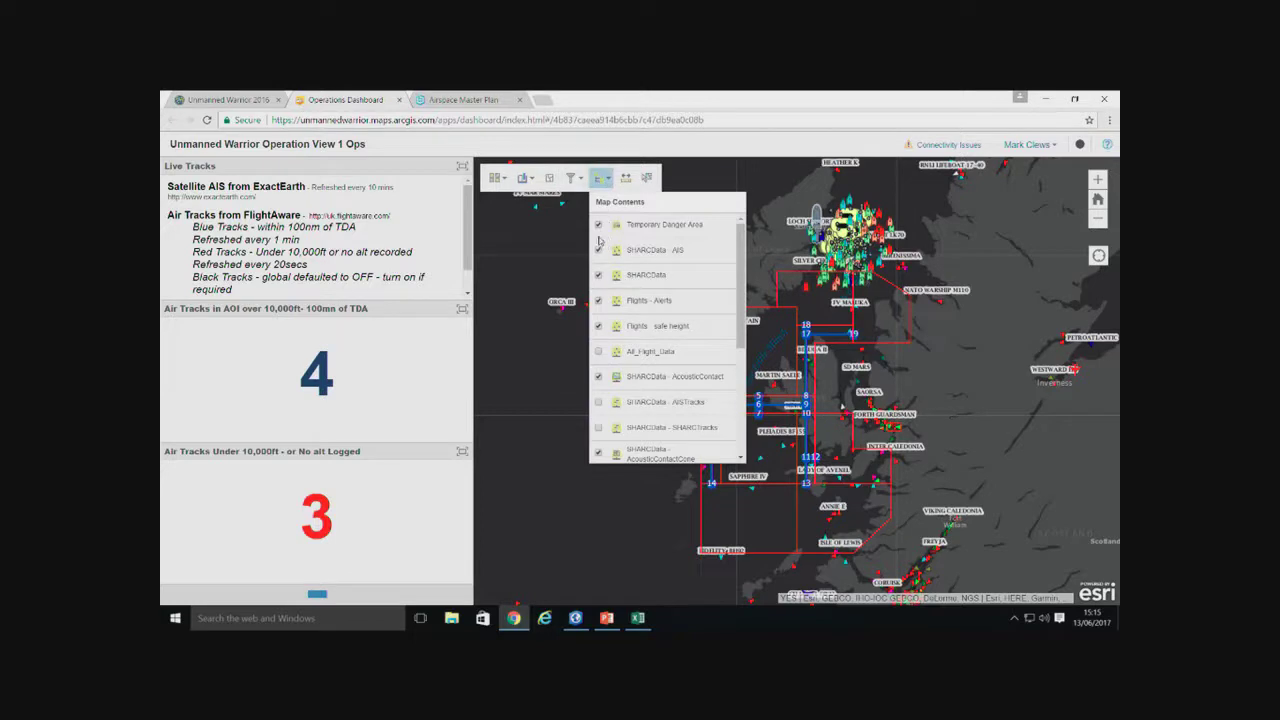
{"action": "left_click", "coordinate": [598, 277]}
{"action": "left_click", "coordinate": [598, 251]}
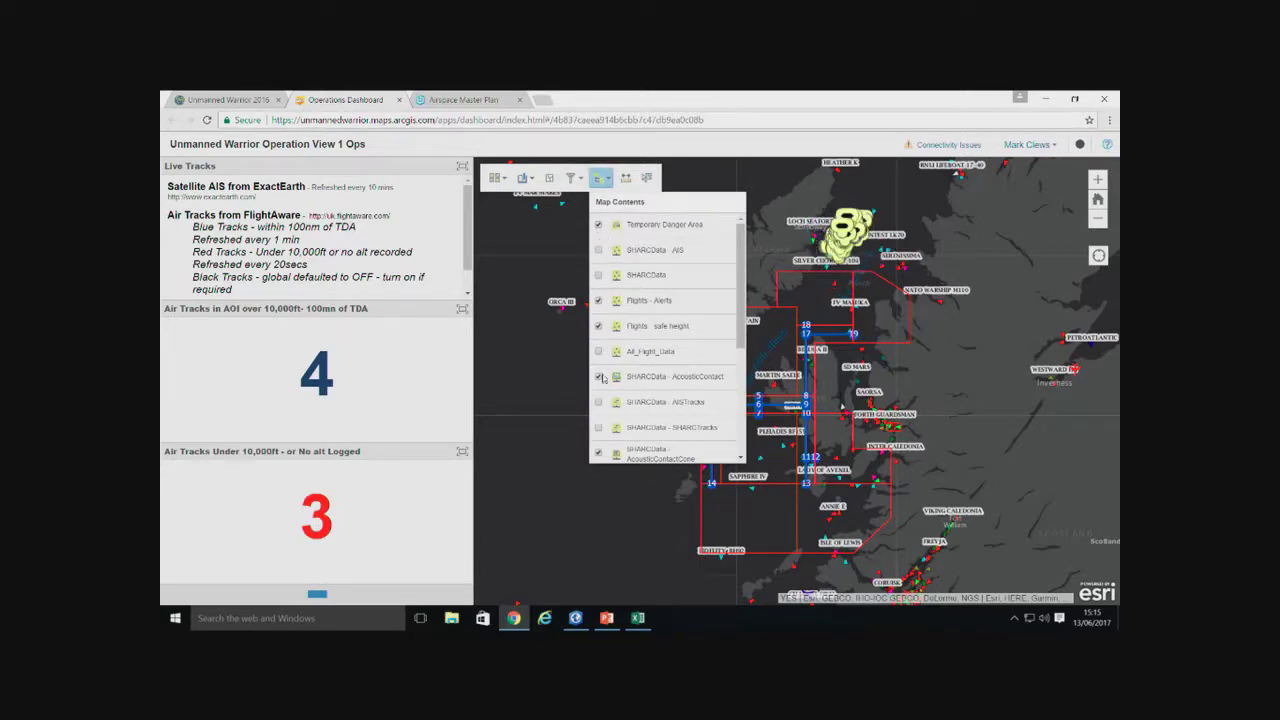
{"action": "left_click", "coordinate": [598, 377]}
{"action": "left_click", "coordinate": [598, 454]}
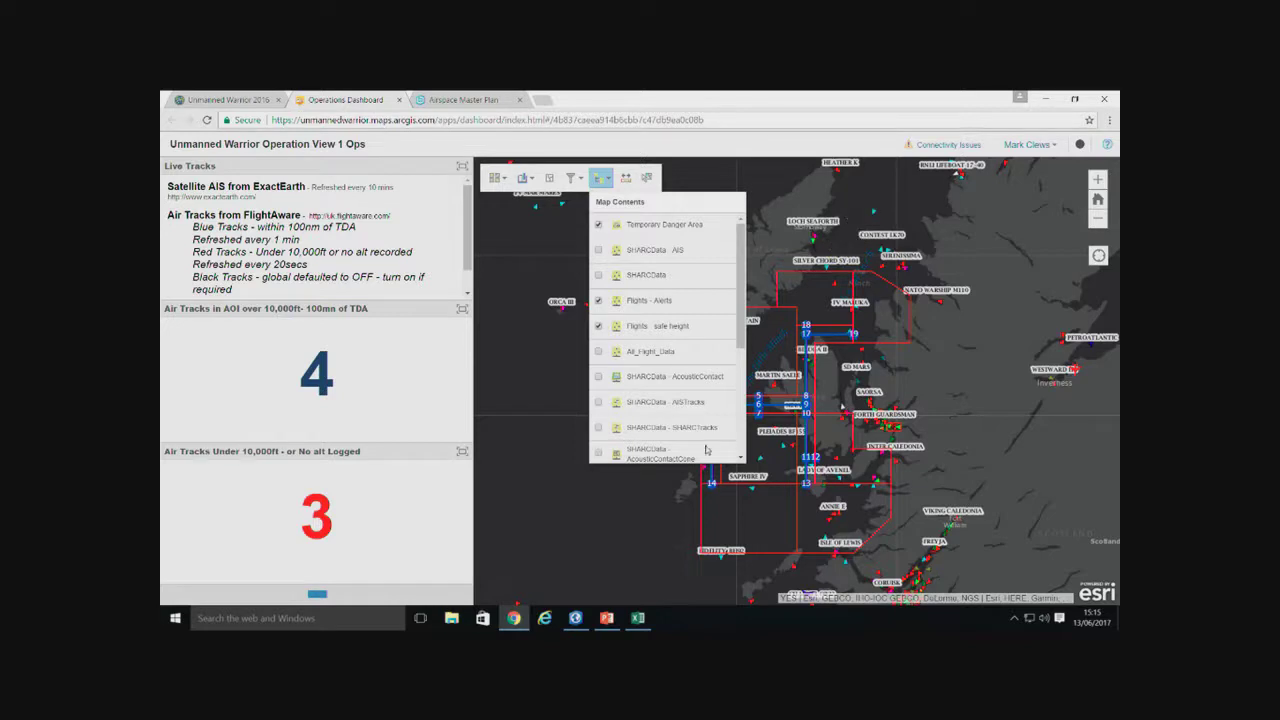
{"action": "left_click", "coordinate": [776, 222]}
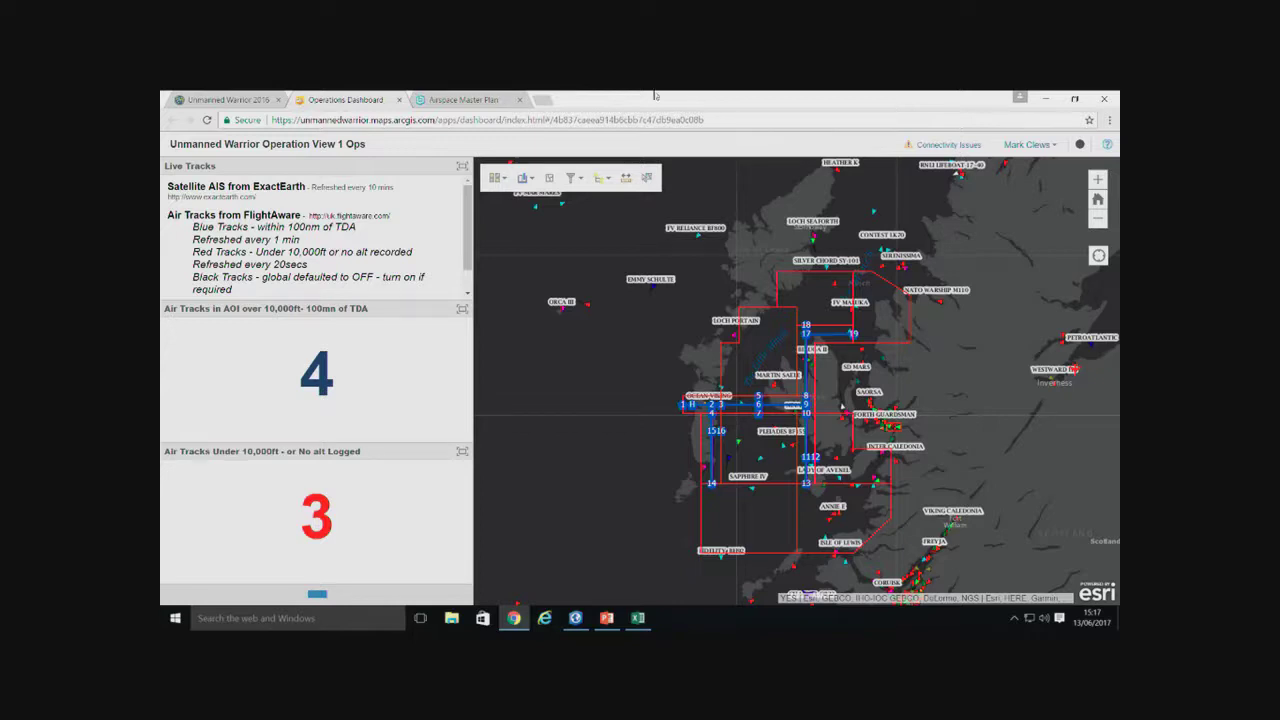
Open the MASSMO3 GeoInt Outcomes story map from the home page's featured content and show its Southern Area - Submarine Gliders section
{"action": "left_click", "coordinate": [256, 102]}
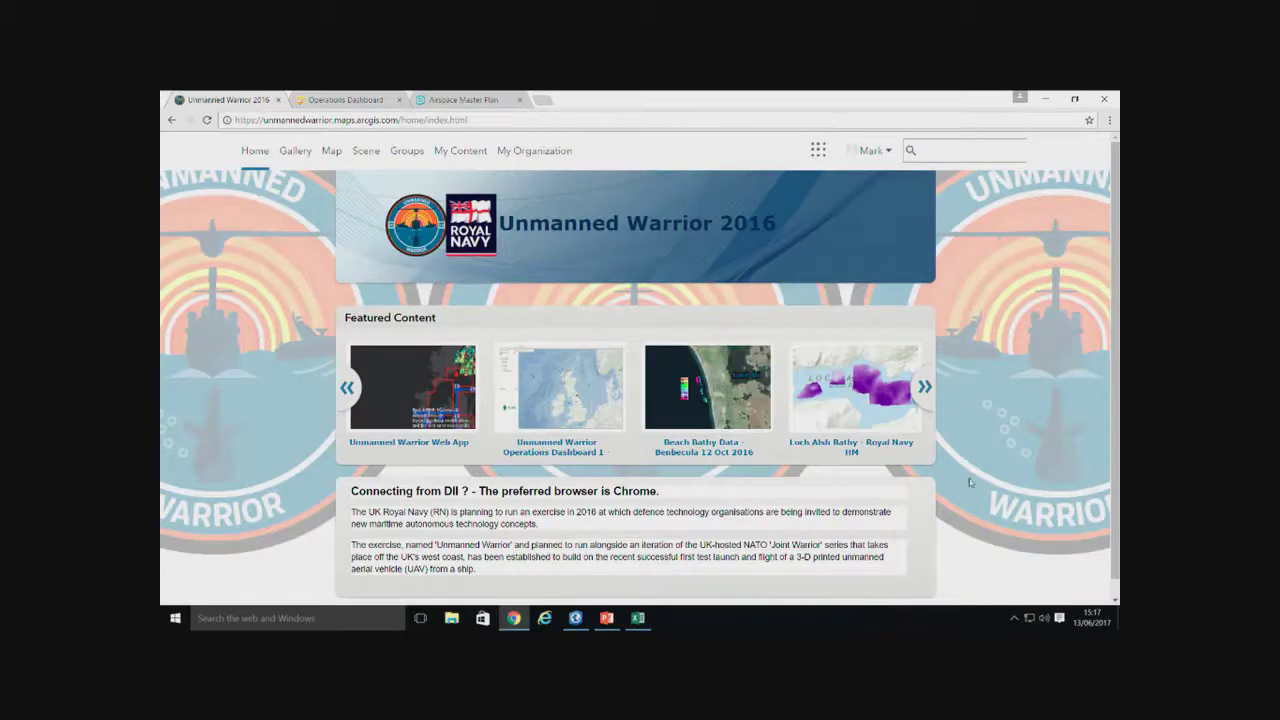
{"action": "left_click", "coordinate": [348, 388]}
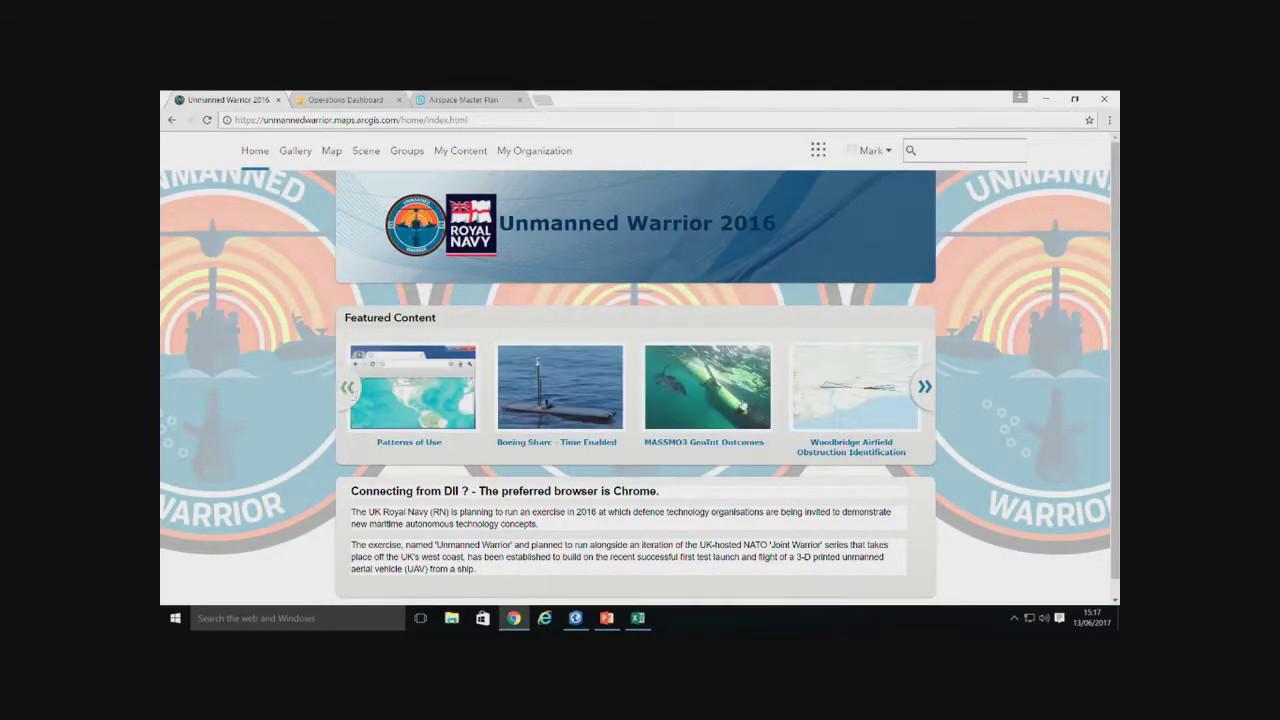
{"action": "left_click", "coordinate": [716, 401]}
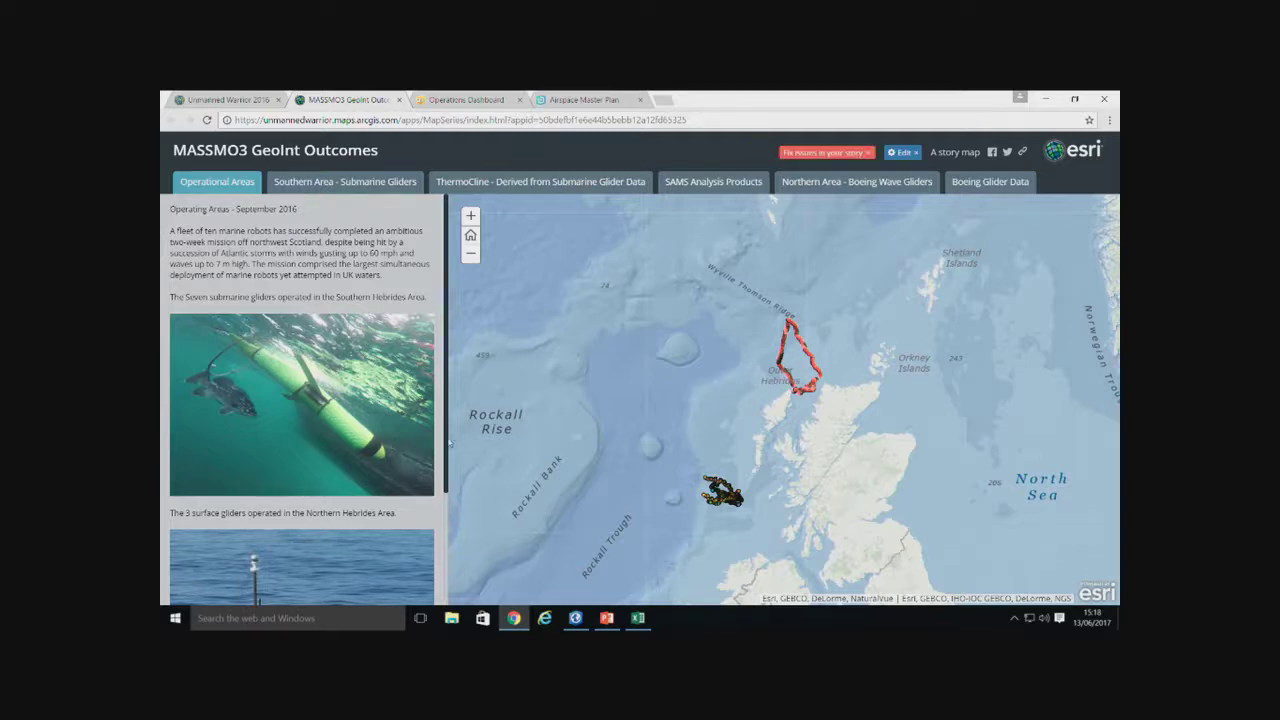
{"action": "scroll", "coordinate": [449, 444], "scroll_direction": "down", "scroll_amount": 3}
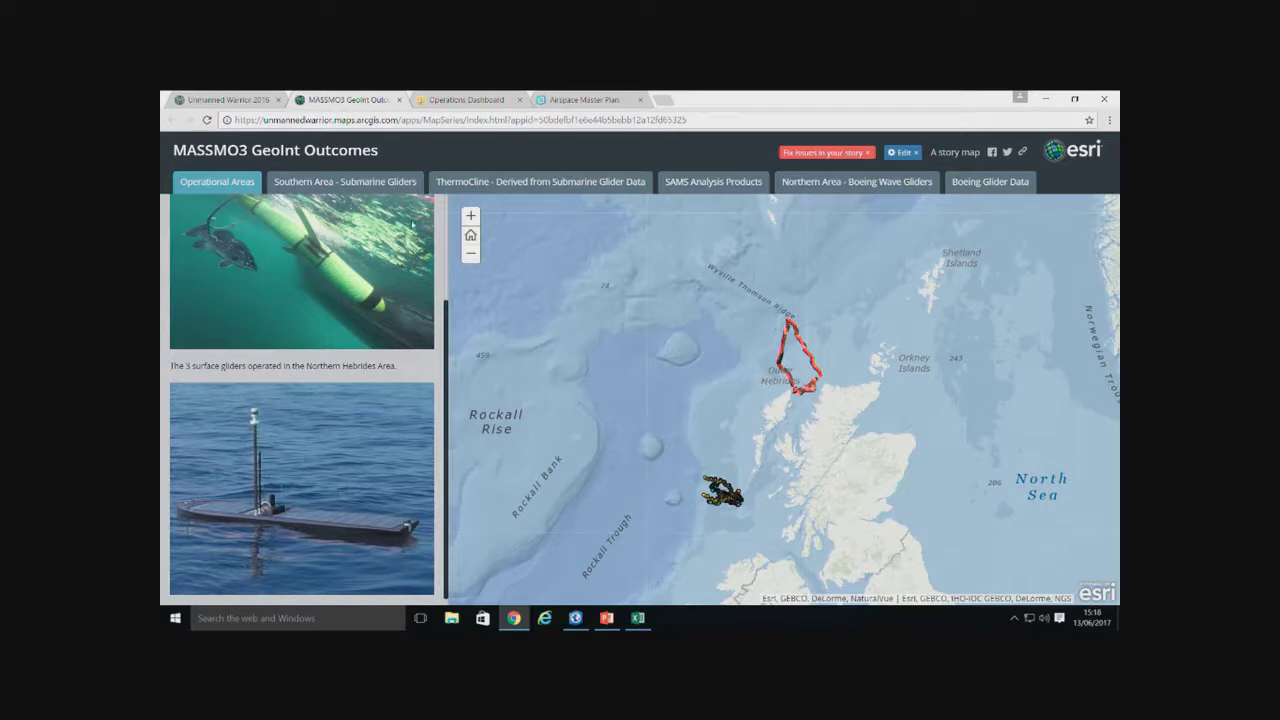
{"action": "left_click", "coordinate": [372, 184]}
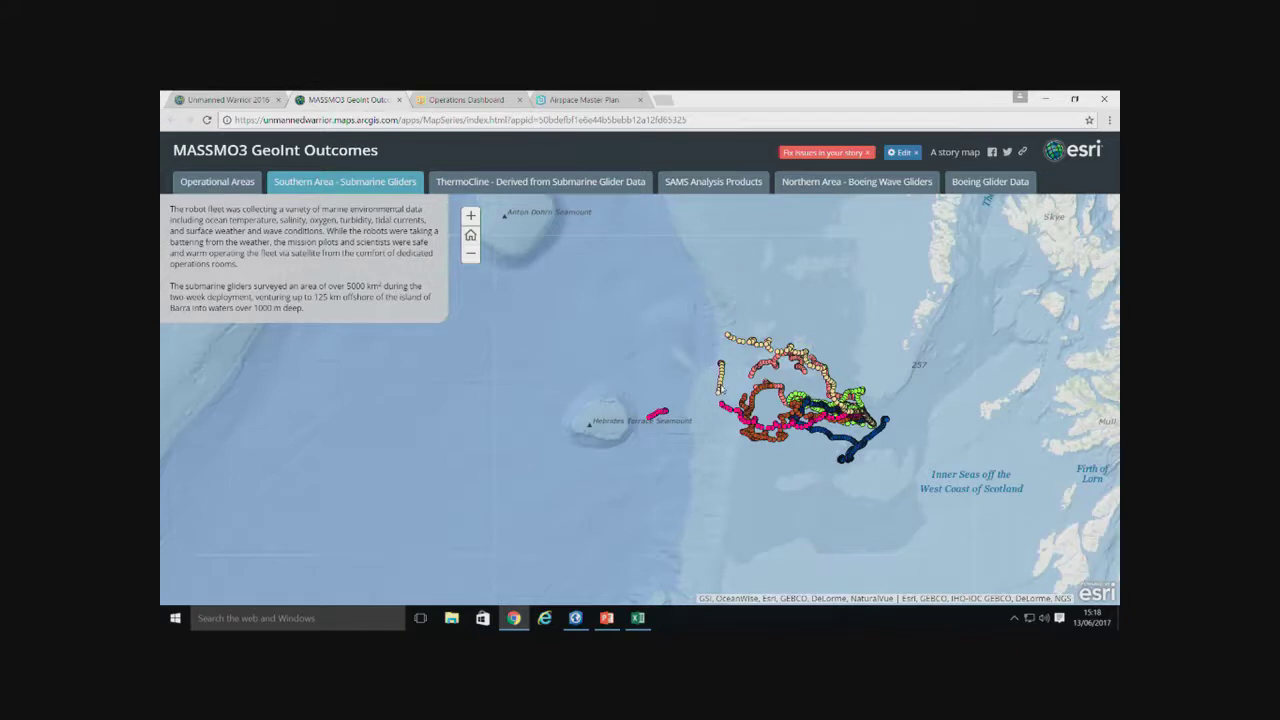
Inspect a submarine glider point's attributes, then view the ThermoCline and SAMS Analysis Products sections of the story map
{"action": "left_click", "coordinate": [721, 390]}
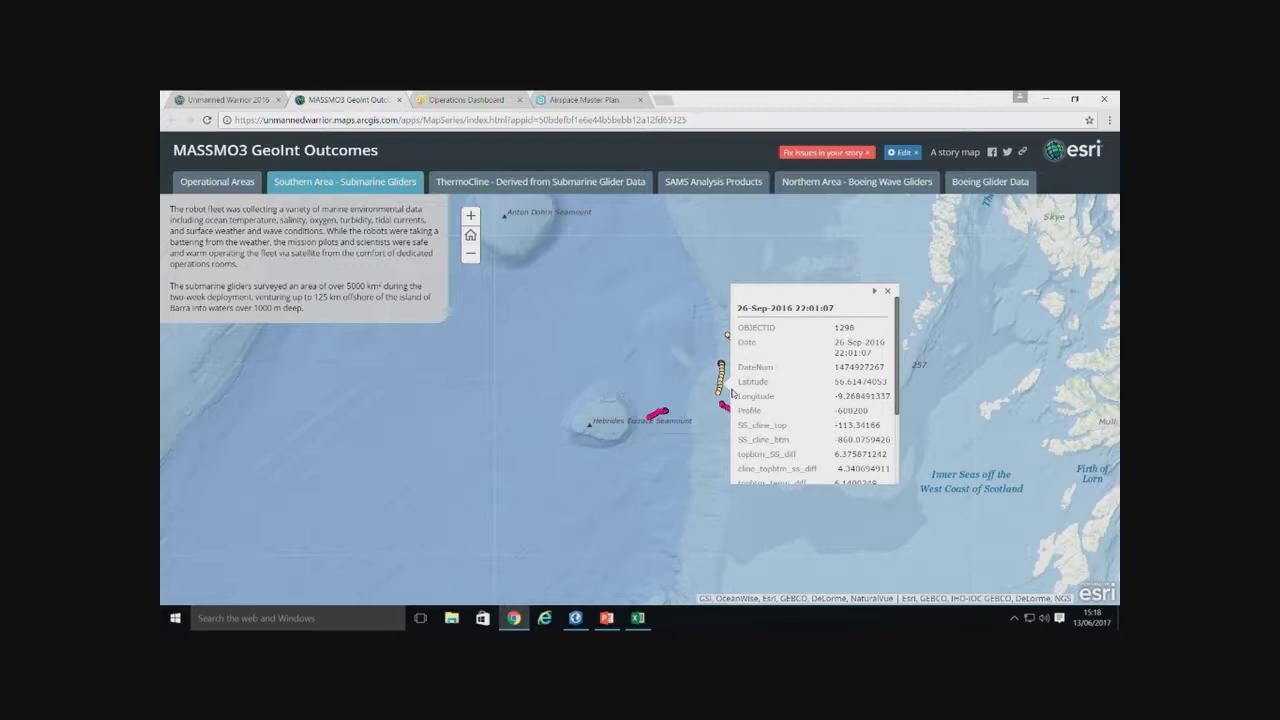
{"action": "left_click", "coordinate": [601, 182]}
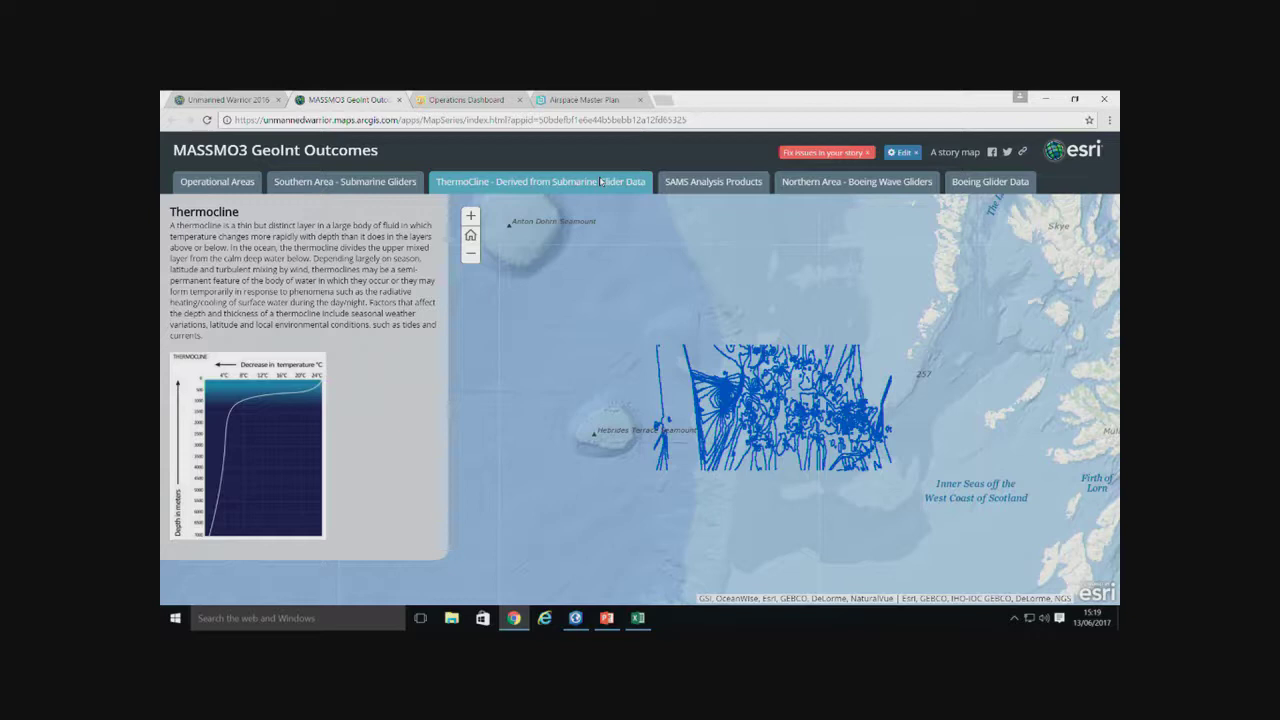
{"action": "left_click", "coordinate": [736, 189]}
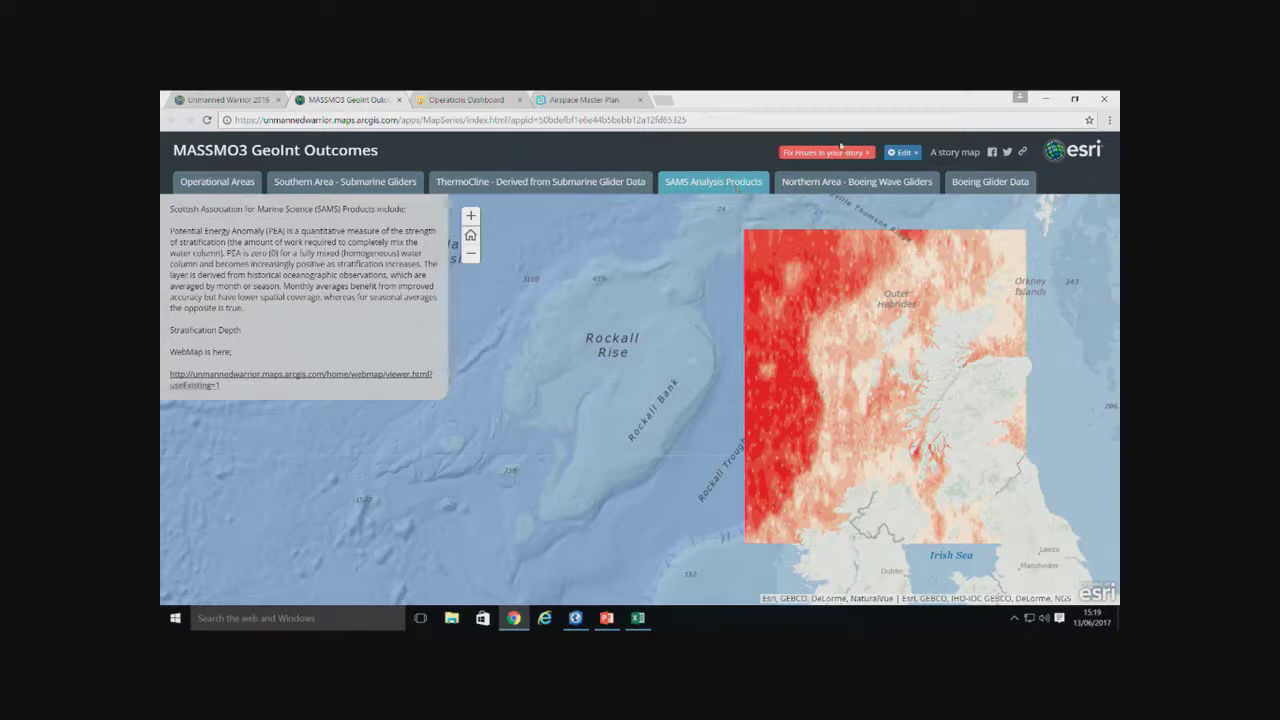
Show the Northern Area - Boeing Wave Gliders section and examine its water current arrows up close
{"action": "left_click", "coordinate": [848, 182]}
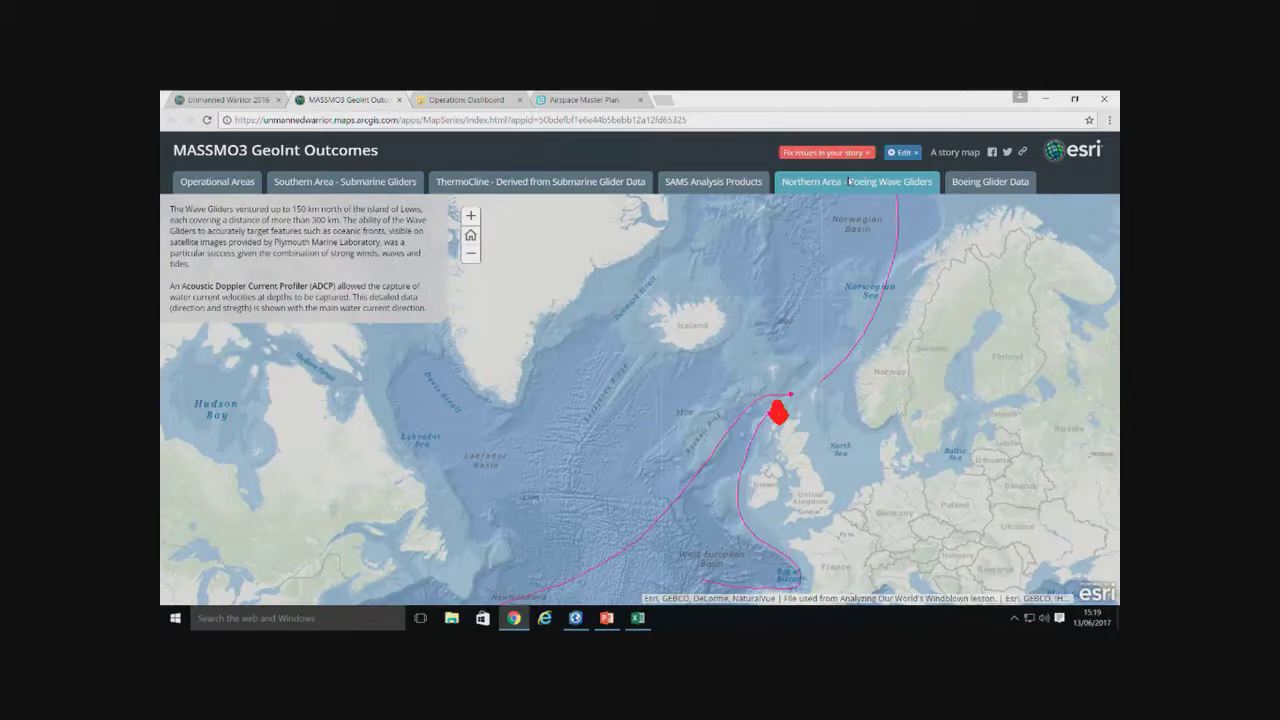
{"action": "scroll", "coordinate": [786, 414], "scroll_direction": "up", "scroll_amount": 2}
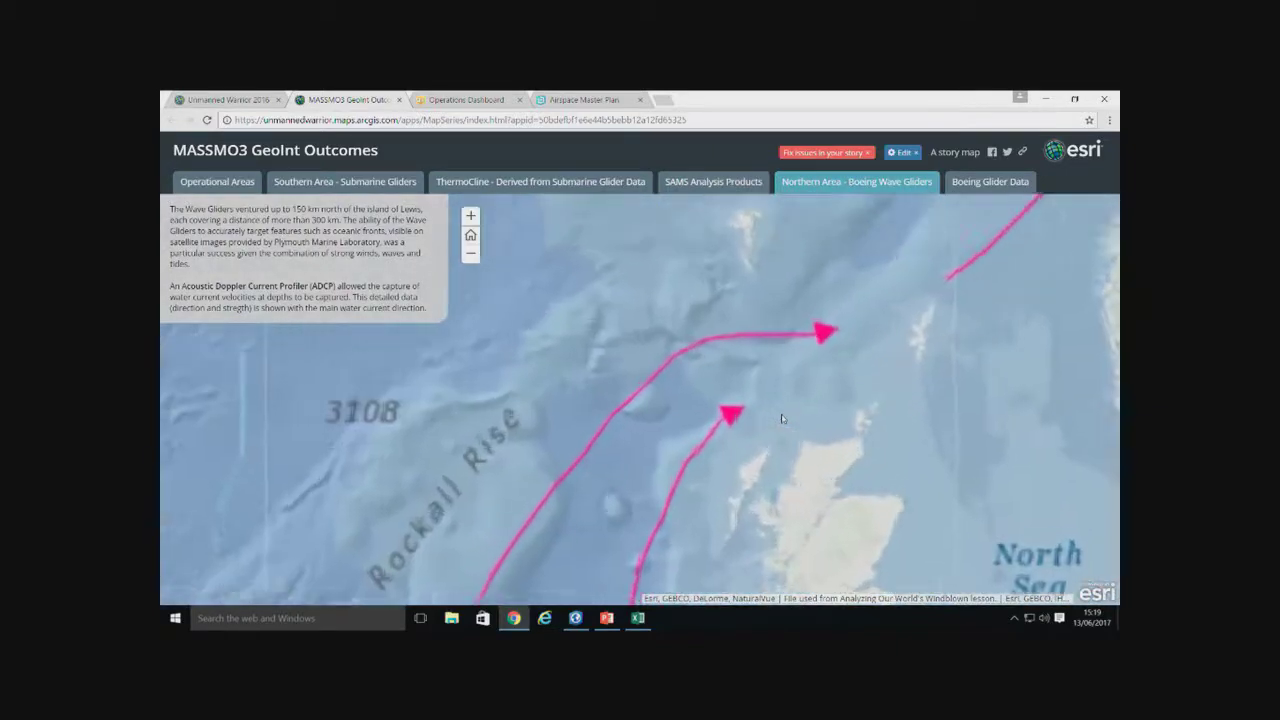
{"action": "scroll", "coordinate": [782, 418], "scroll_direction": "up", "scroll_amount": 3}
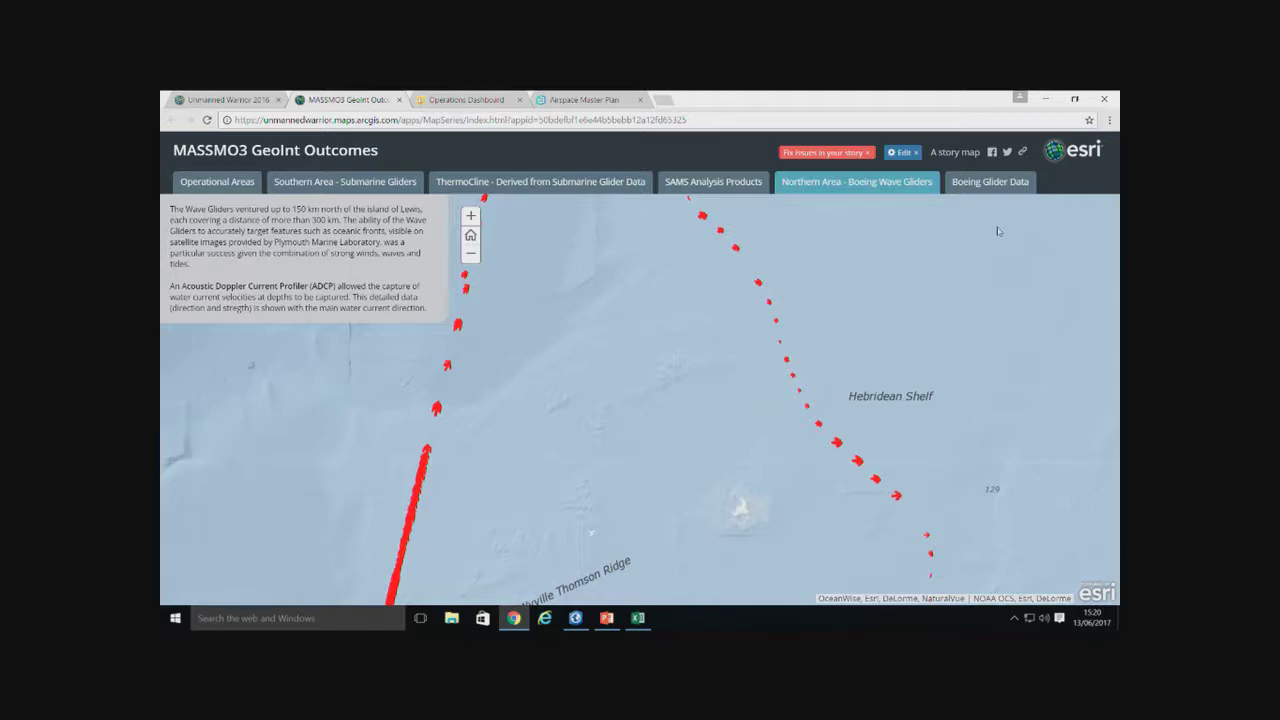
Show the Boeing Glider Data section and examine the AIS and acoustic contacts east of the Isle of Lewis
{"action": "left_click", "coordinate": [1004, 187]}
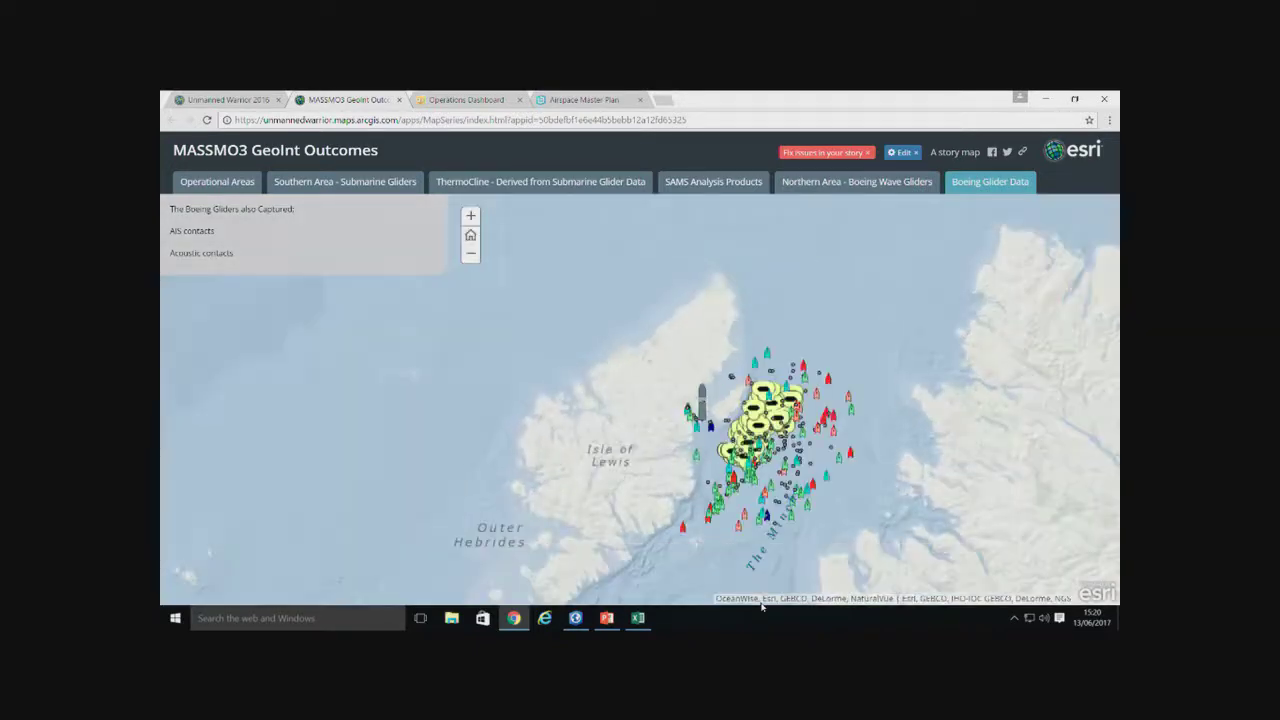
{"action": "scroll", "coordinate": [767, 435], "scroll_direction": "up", "scroll_amount": 1}
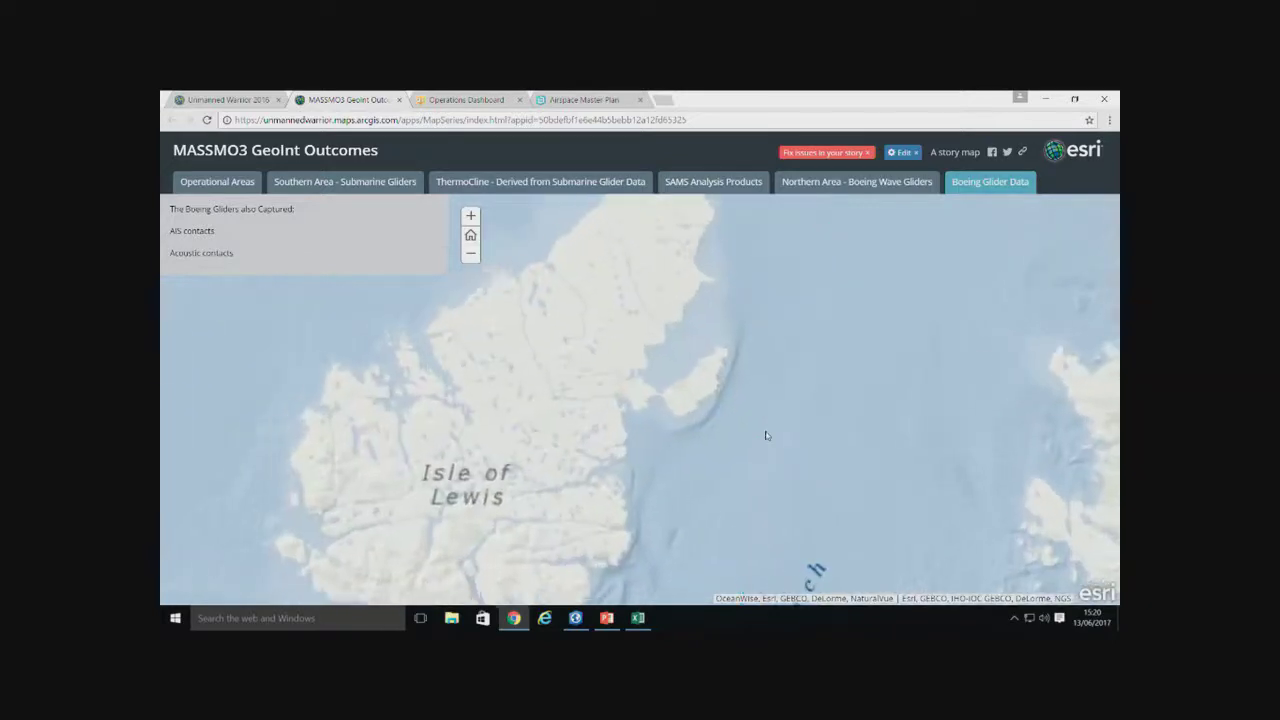
{"action": "scroll", "coordinate": [767, 435], "scroll_direction": "up", "scroll_amount": 1}
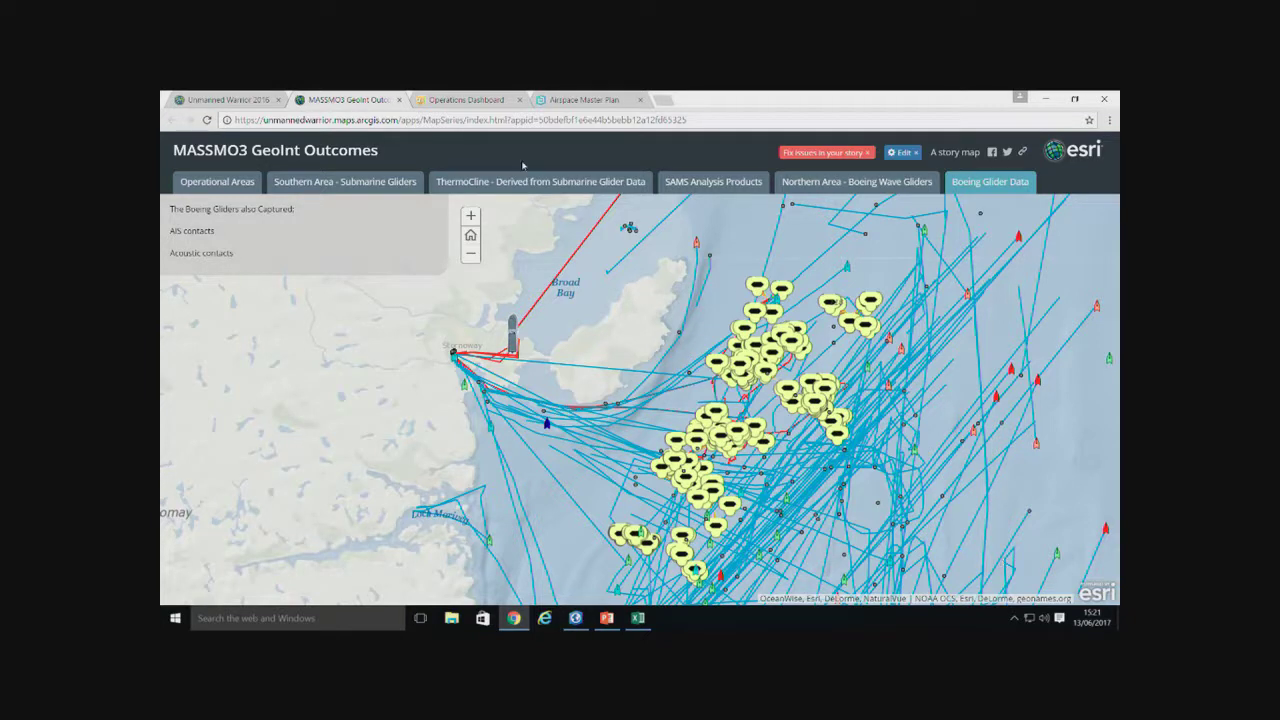
Return to the Unmanned Warrior 2016 home page and briefly view the piracy map in ArcGIS Pro
{"action": "left_click", "coordinate": [231, 104]}
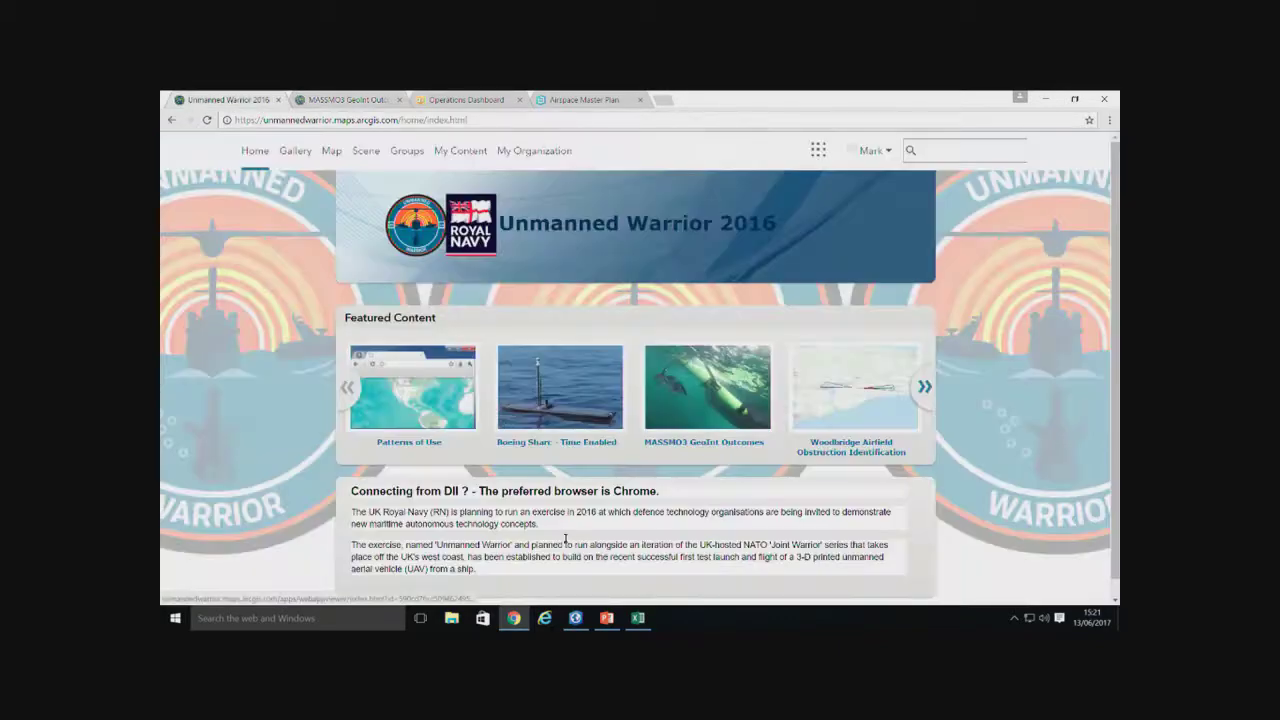
{"action": "left_click", "coordinate": [577, 619]}
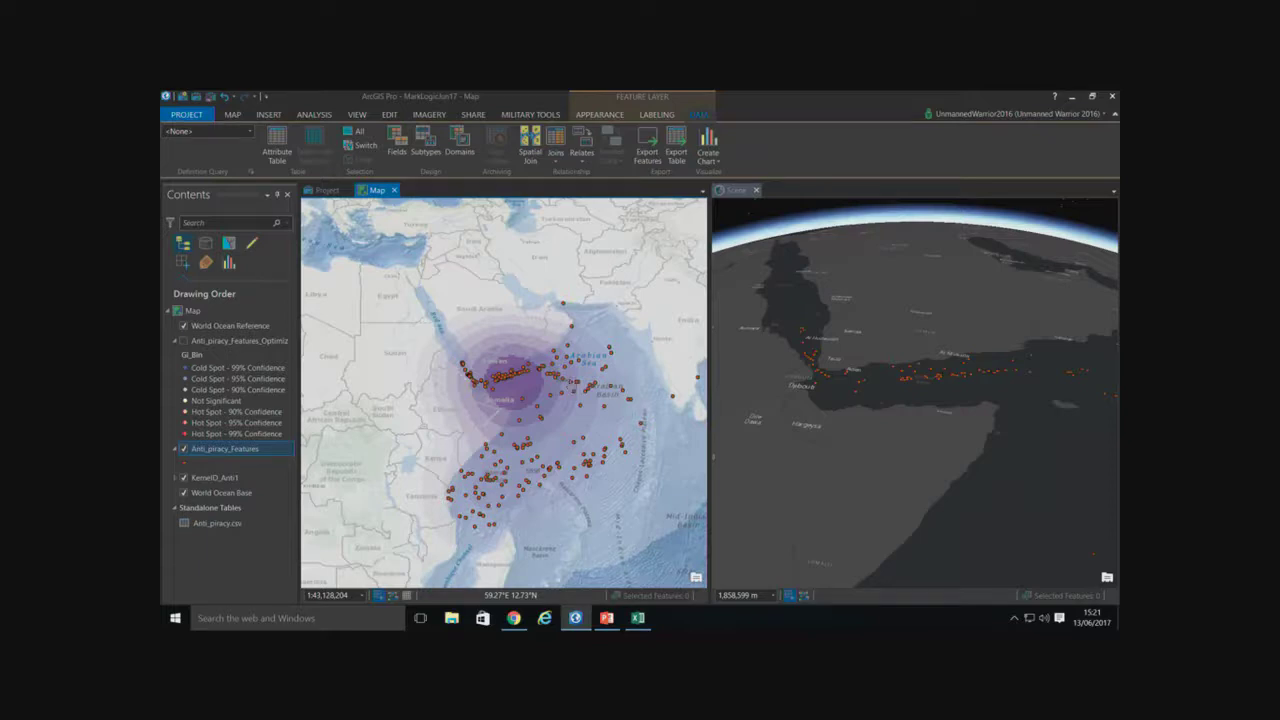
{"action": "left_click", "coordinate": [1072, 97]}
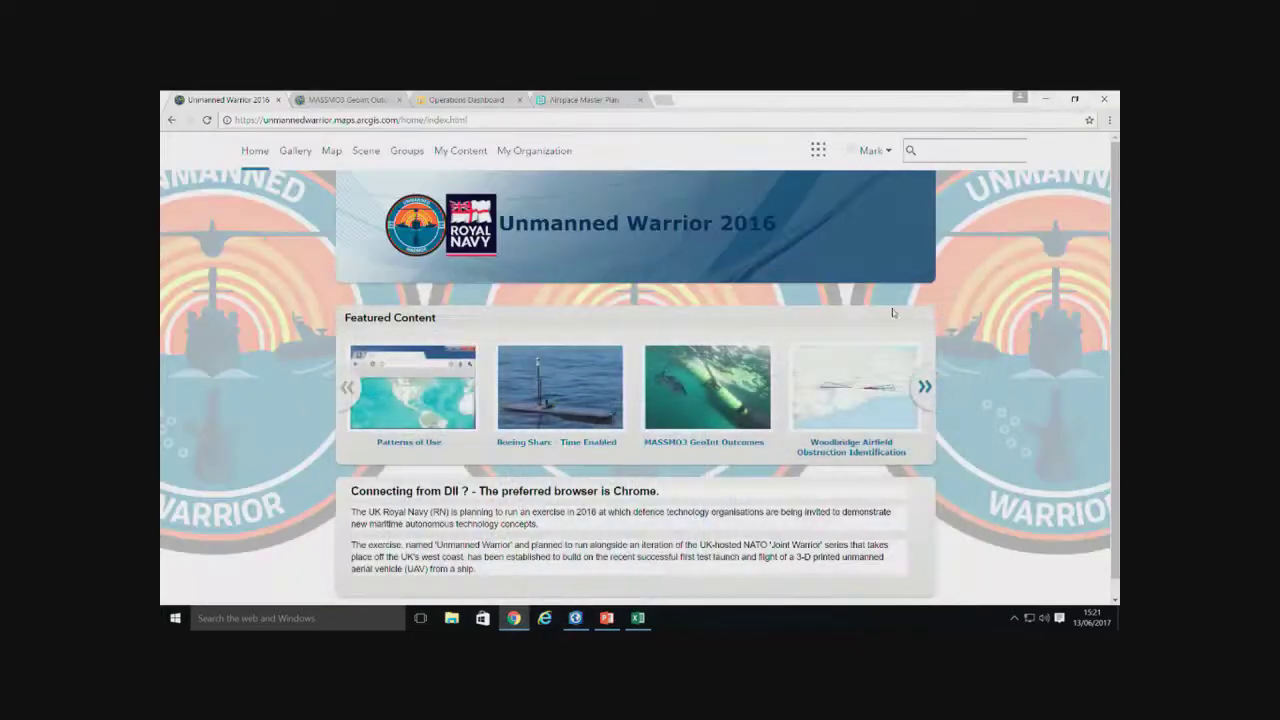
Open the web map viewer and add the organization's GARS_LABELS and BEB_Airspace_STUB layers to the map
{"action": "left_click", "coordinate": [331, 152]}
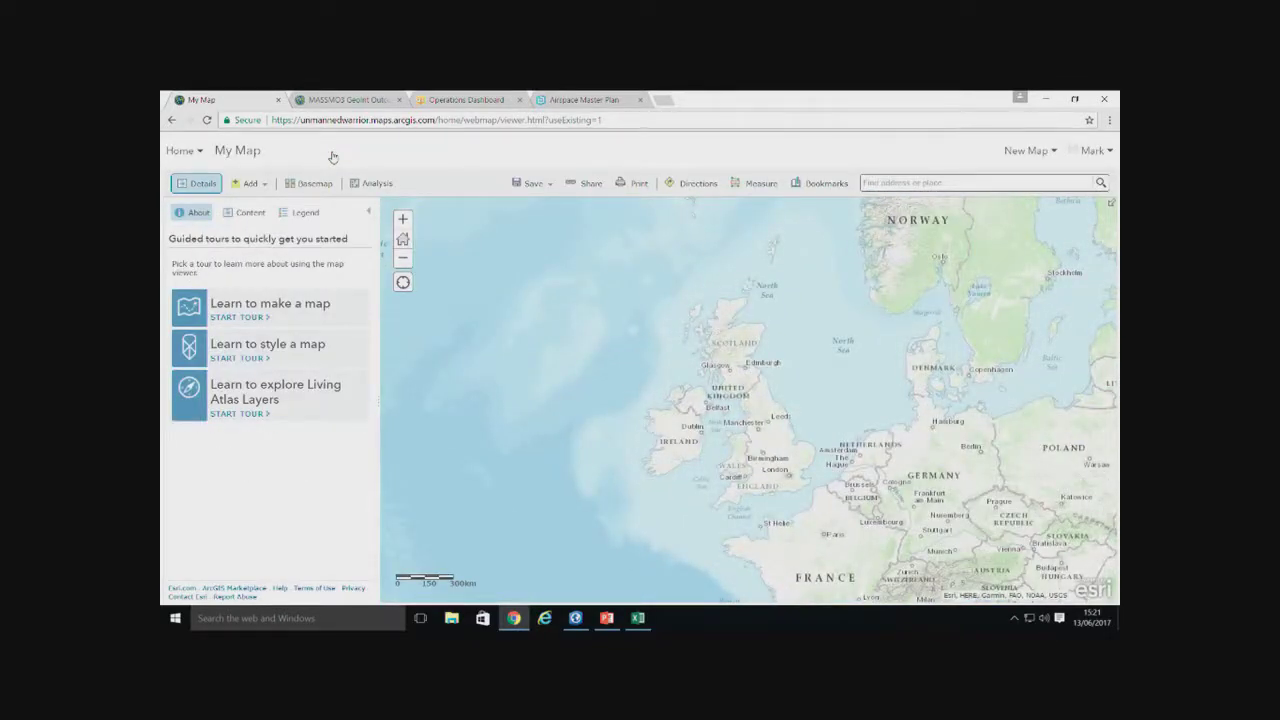
{"action": "left_click", "coordinate": [248, 183]}
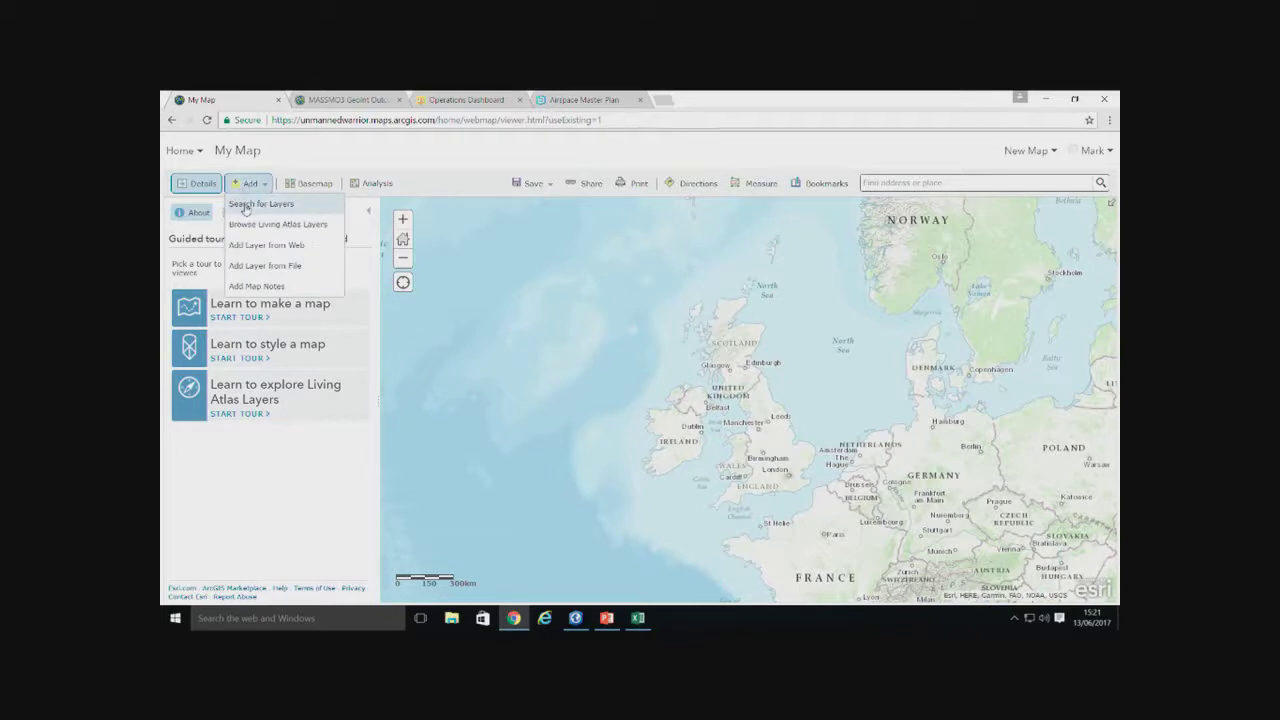
{"action": "left_click", "coordinate": [245, 206]}
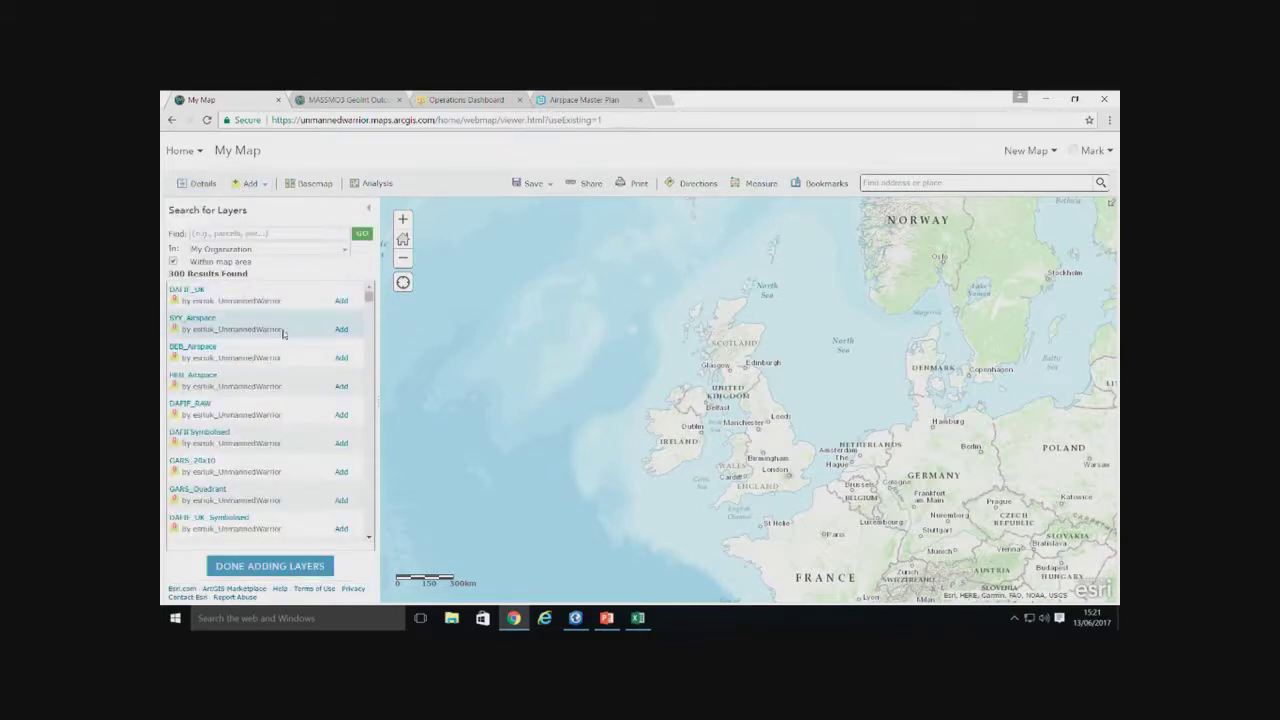
{"action": "left_click", "coordinate": [367, 324]}
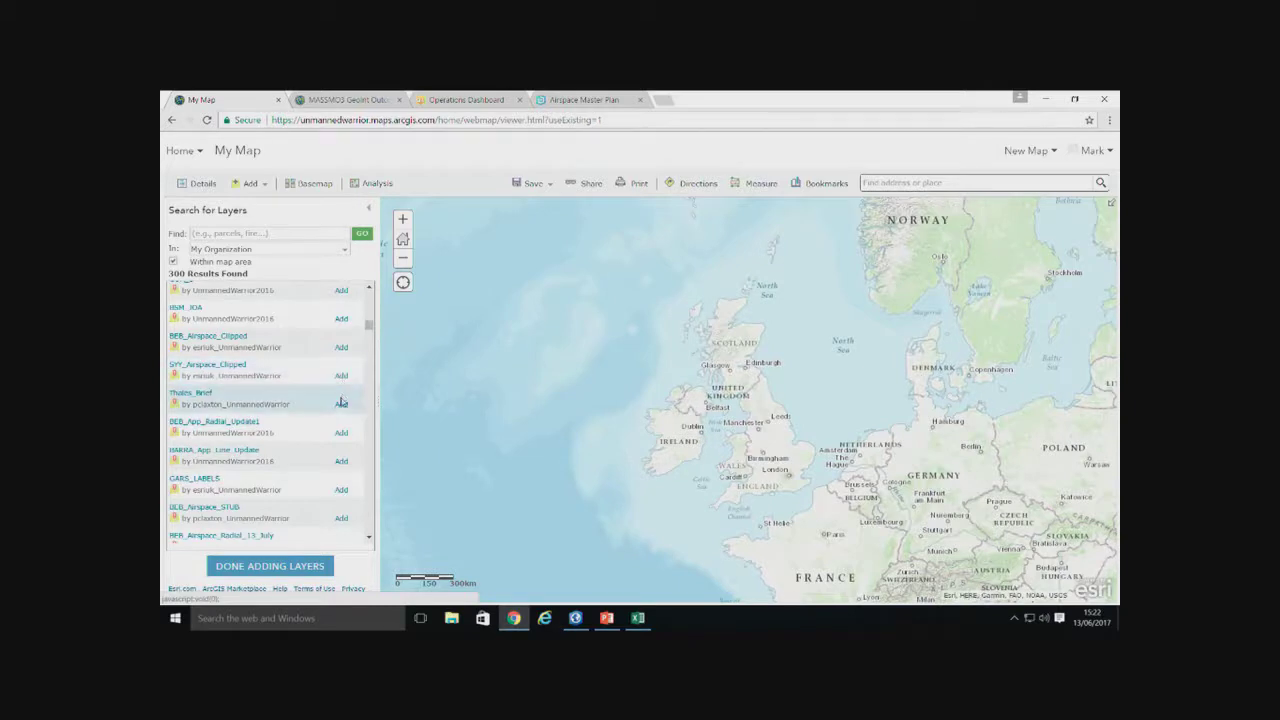
{"action": "left_click", "coordinate": [341, 492]}
{"action": "left_click", "coordinate": [341, 518]}
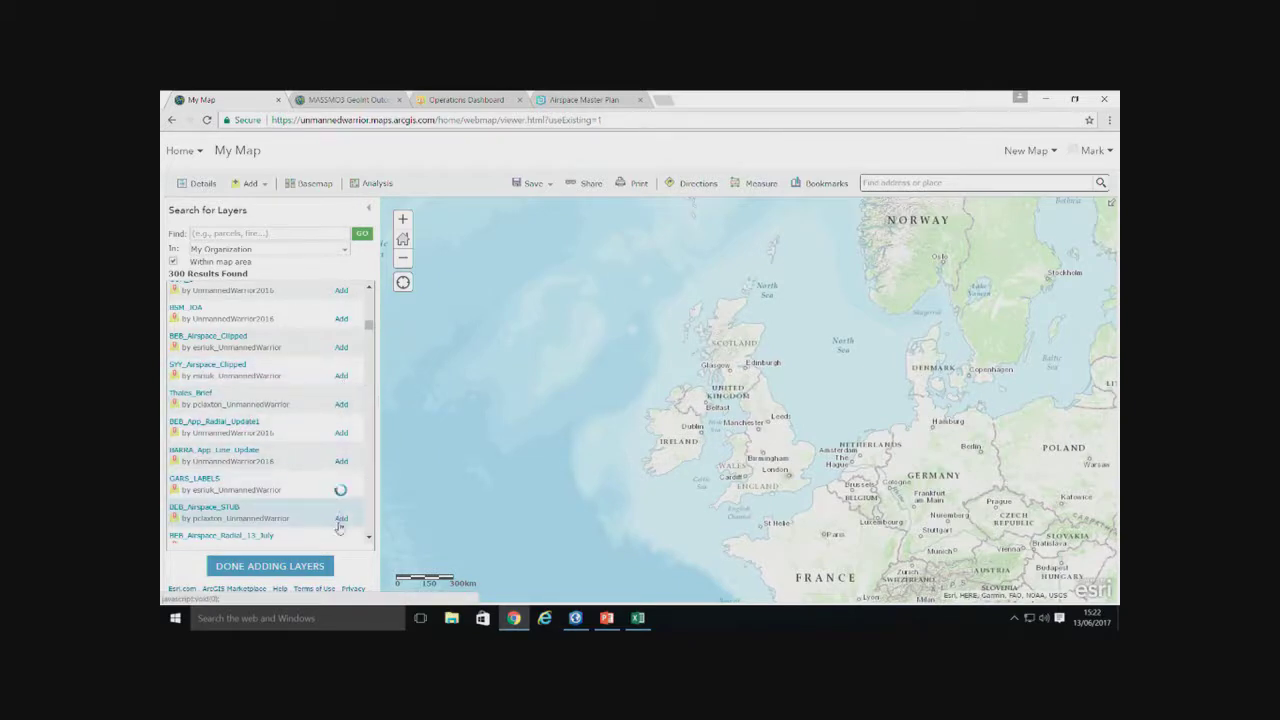
{"action": "left_click", "coordinate": [303, 567]}
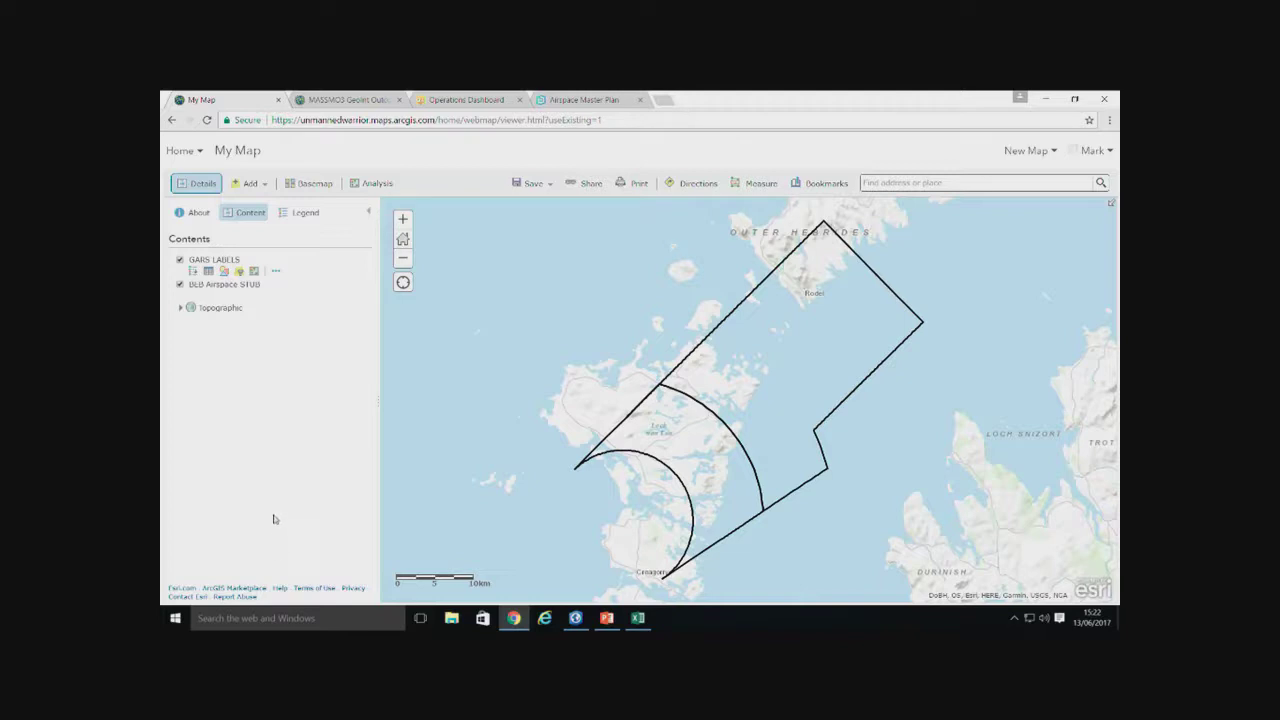
Search ArcGIS Online for EEZ layers and add Esri's World Exclusive Economic Zone Boundaries to the map
{"action": "left_click", "coordinate": [250, 183]}
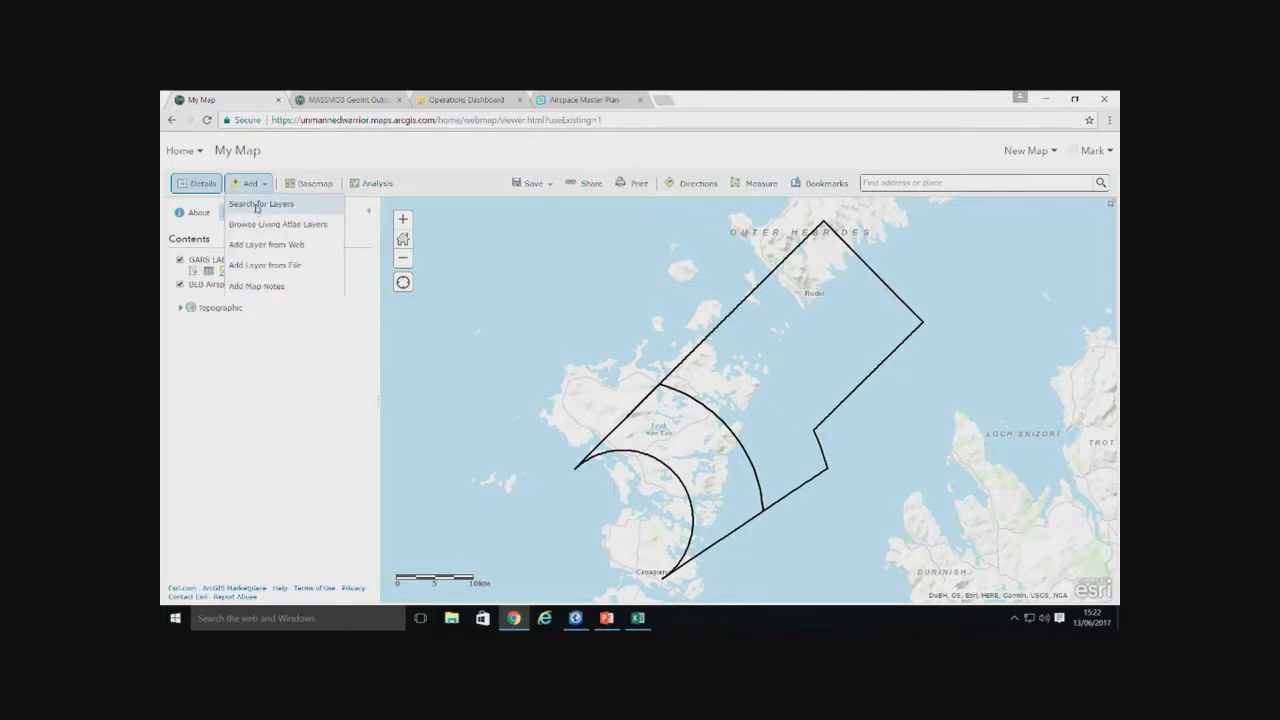
{"action": "left_click", "coordinate": [257, 205]}
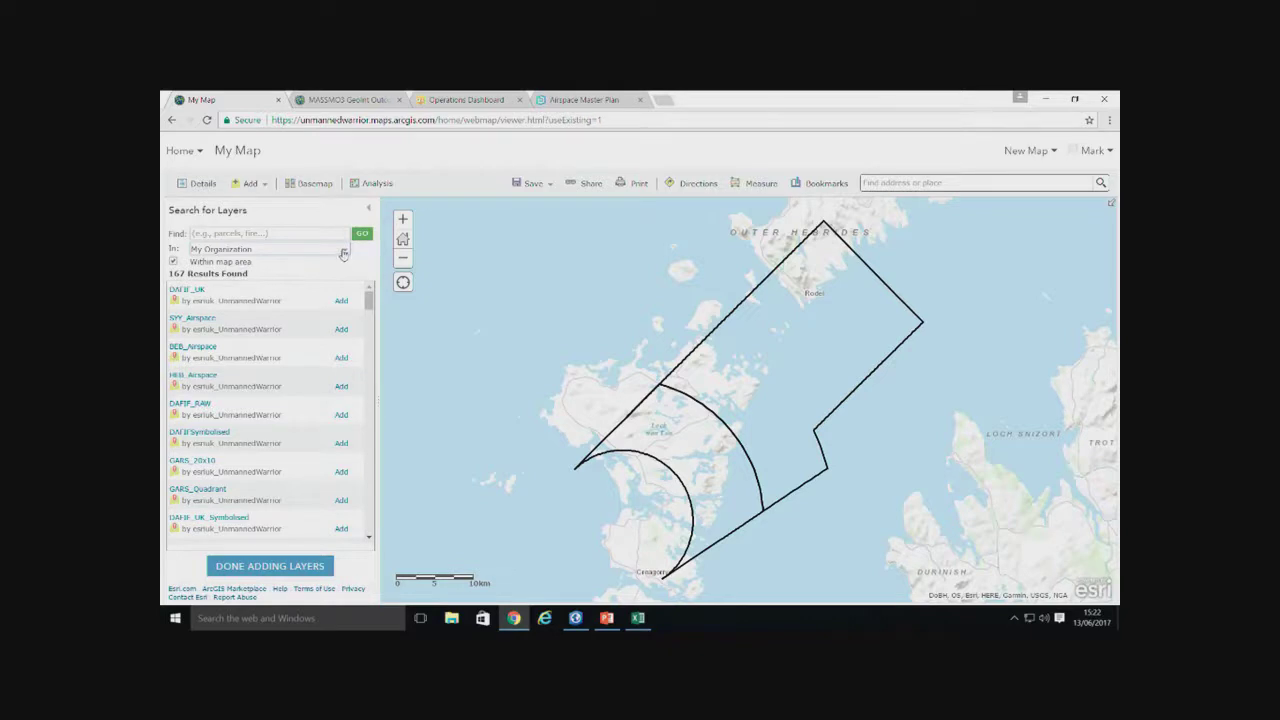
{"action": "left_click", "coordinate": [343, 249]}
{"action": "left_click", "coordinate": [241, 295]}
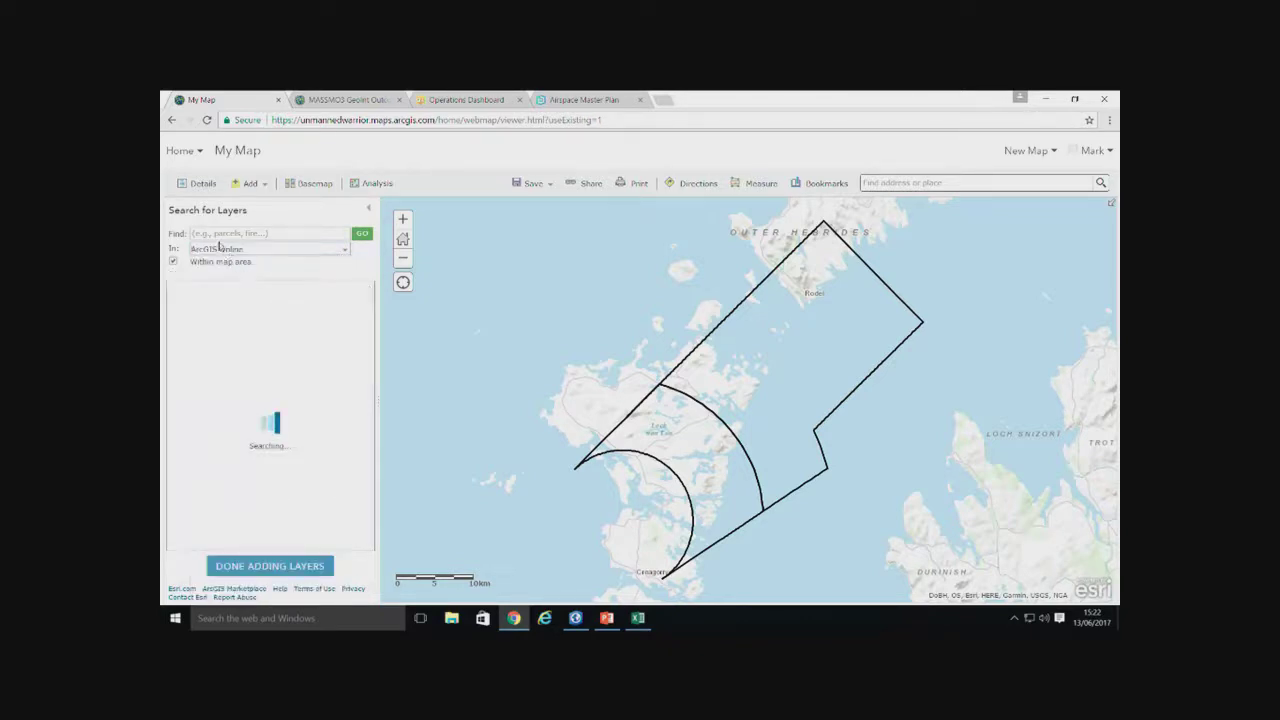
{"action": "scroll", "coordinate": [822, 441], "scroll_direction": "down", "scroll_amount": 1}
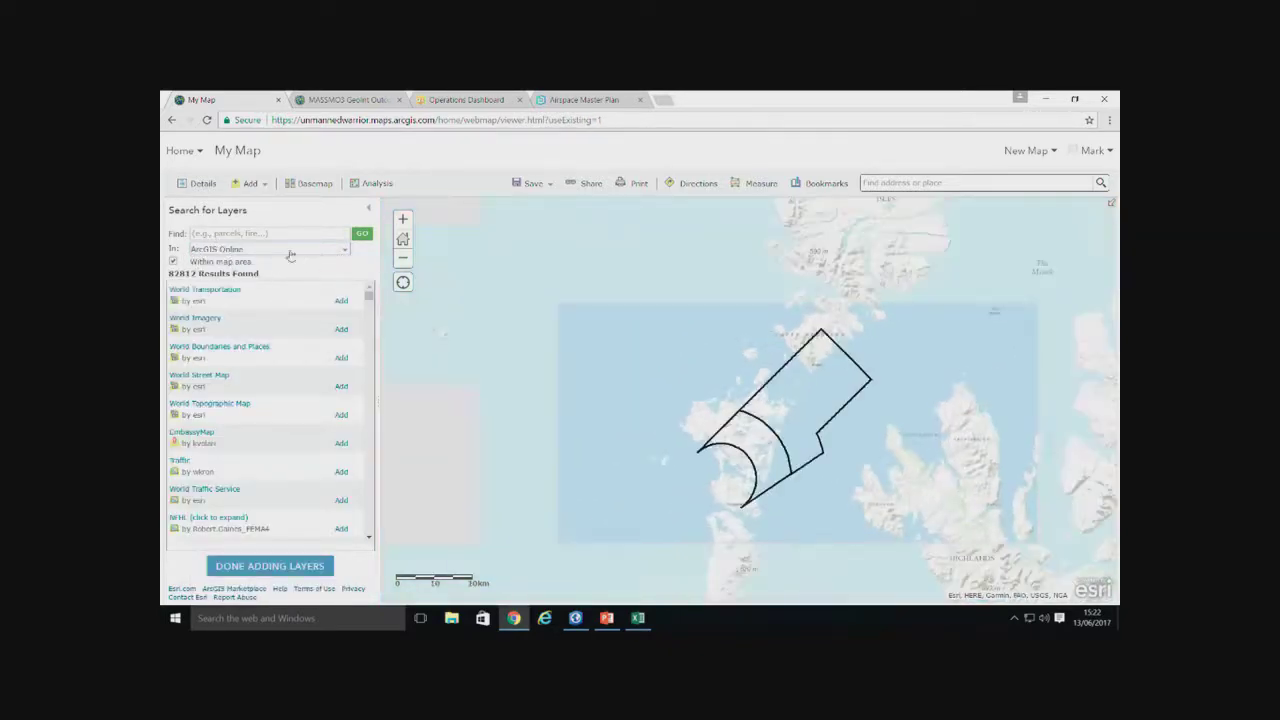
{"action": "left_click", "coordinate": [287, 234]}
{"action": "type", "text": "F"}
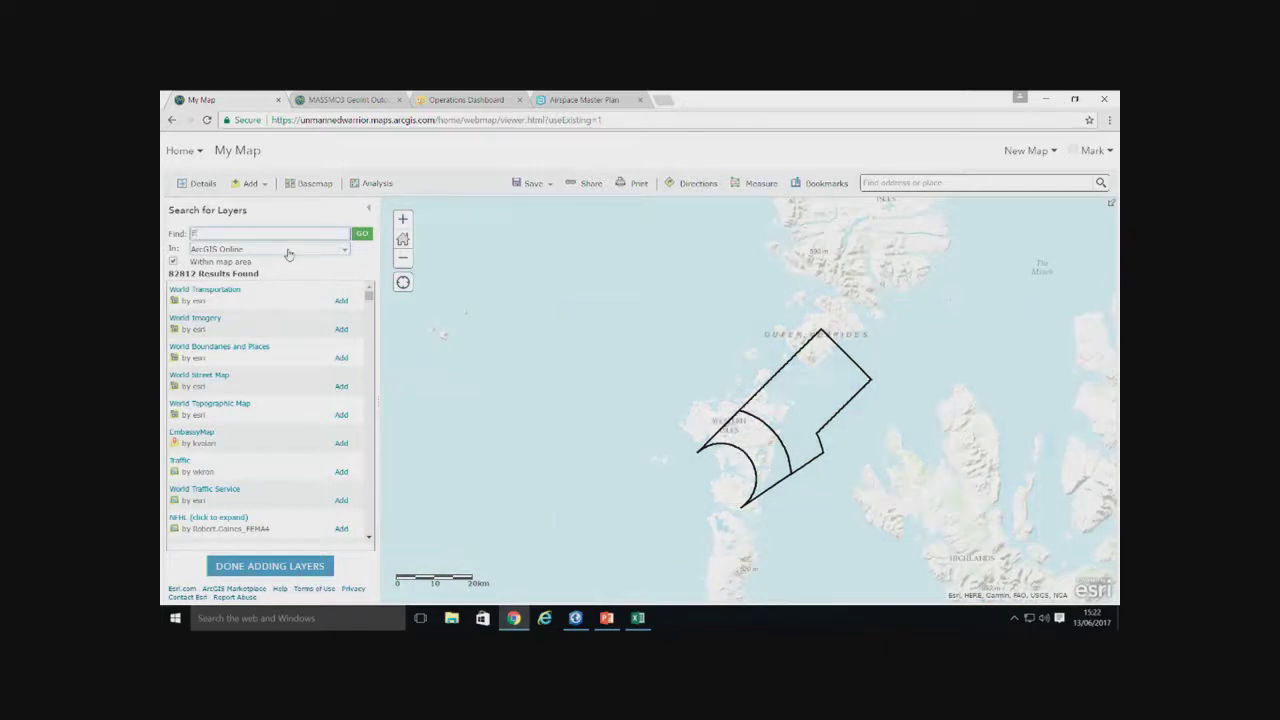
{"action": "type", "text": "F7"}
{"action": "left_click", "coordinate": [362, 234]}
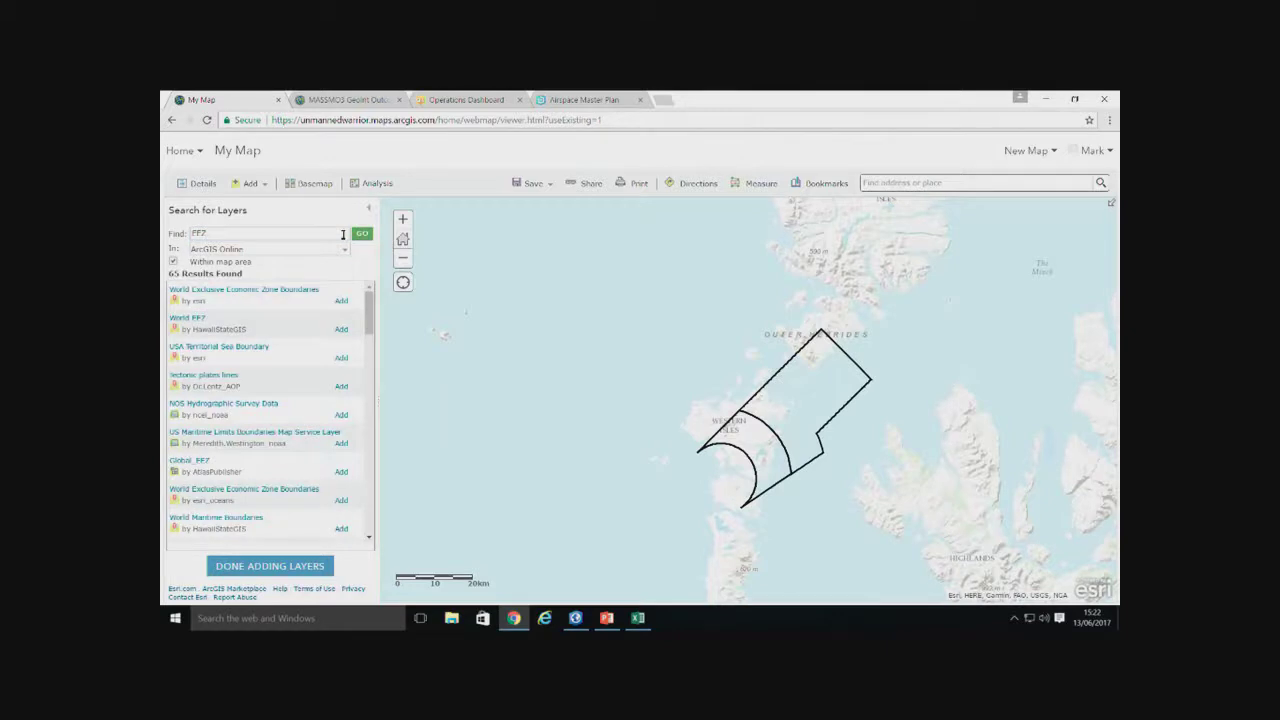
{"action": "left_click", "coordinate": [341, 300]}
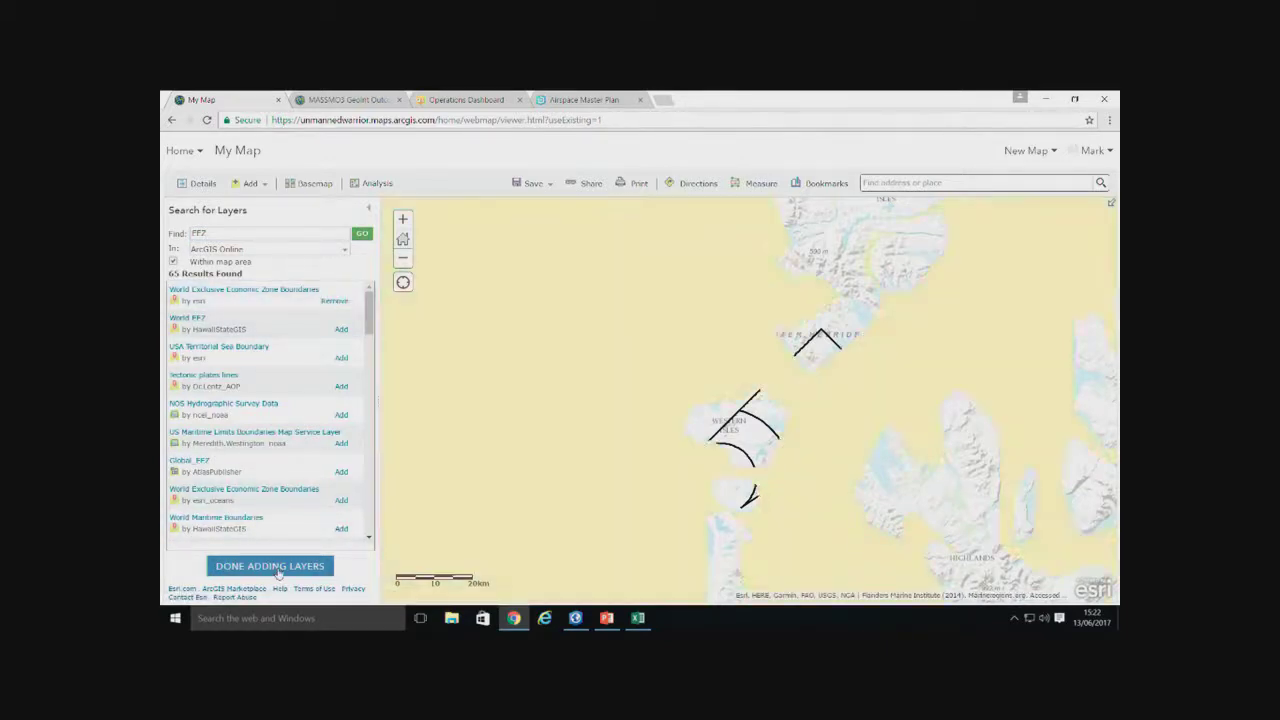
{"action": "left_click", "coordinate": [279, 566]}
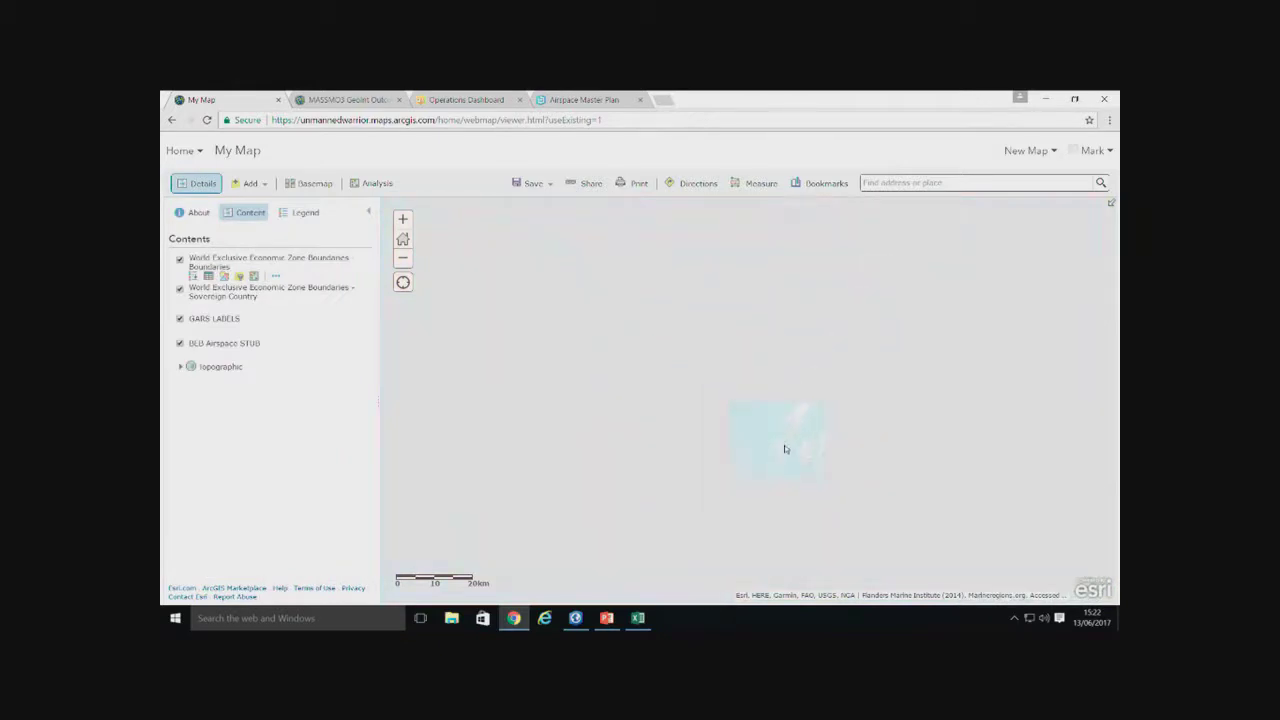
{"action": "scroll", "coordinate": [785, 449], "scroll_direction": "down", "scroll_amount": 4}
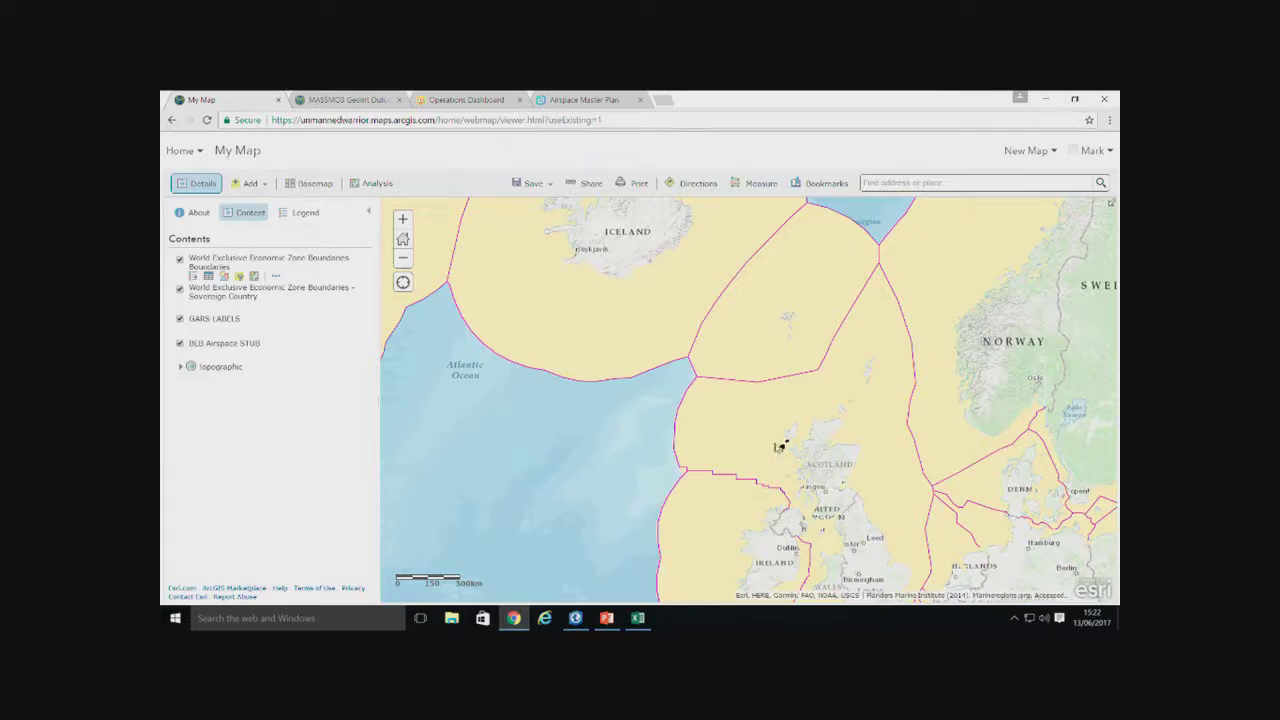
View the Analyze Patterns tools available for the web map and return to the MASSMO3 GeoInt Outcomes story map
{"action": "left_click", "coordinate": [380, 185]}
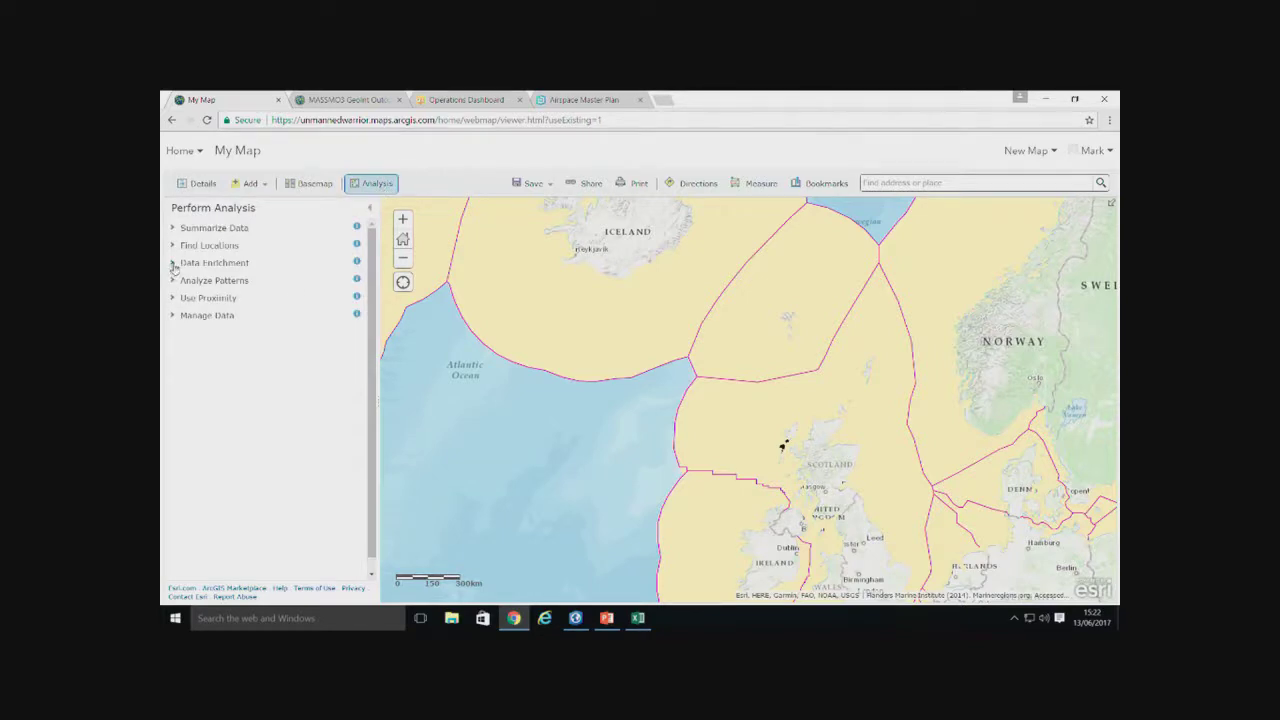
{"action": "left_click", "coordinate": [172, 282]}
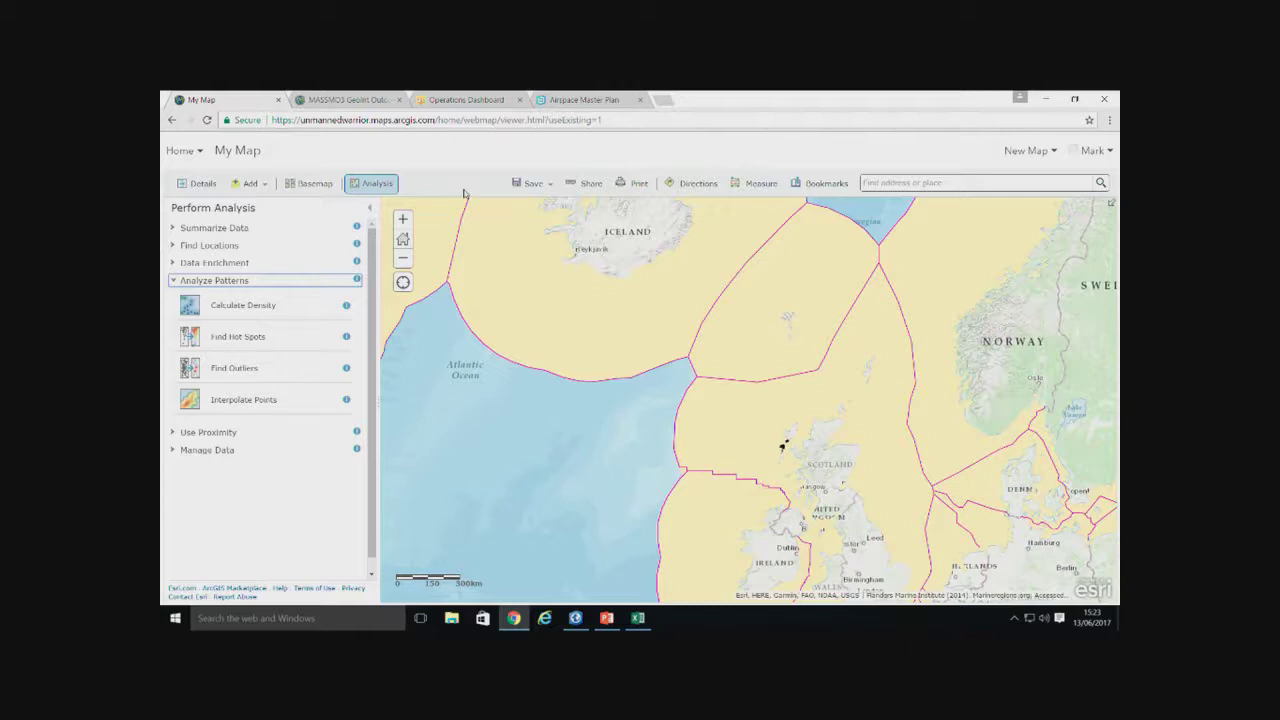
{"action": "left_click", "coordinate": [334, 104]}
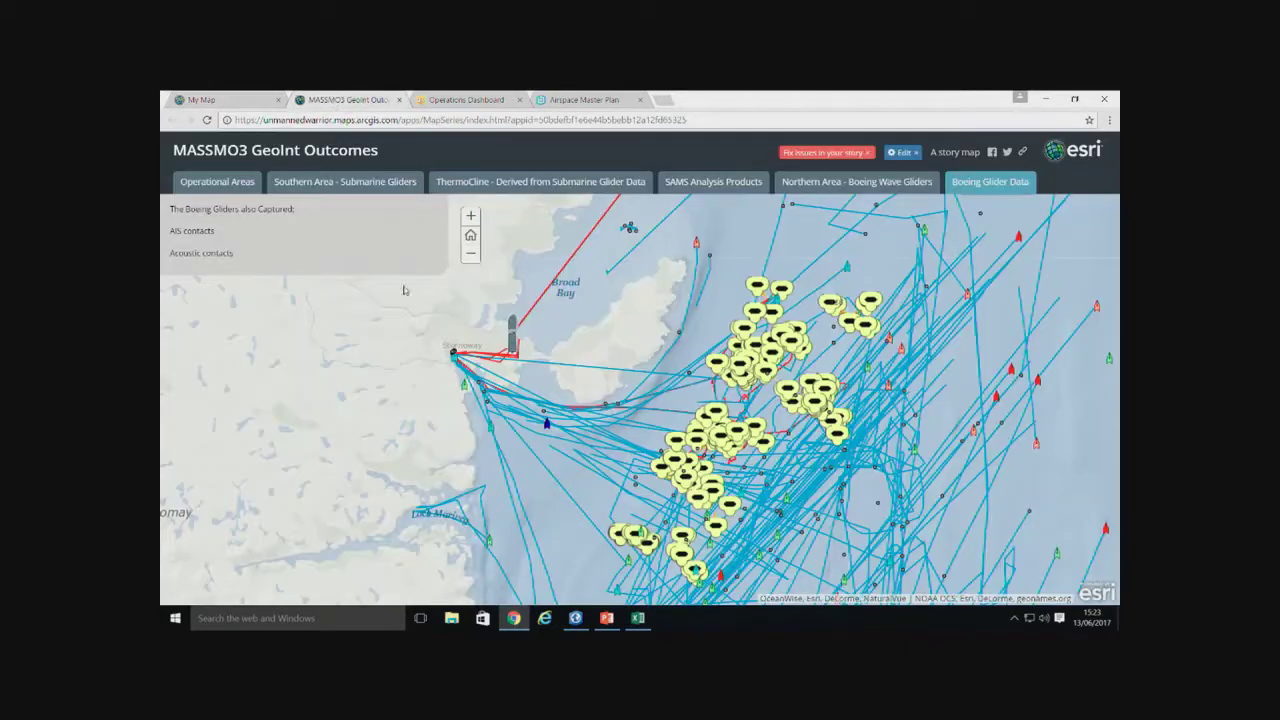
Switch to the Anti Piracy workbook in Excel and show the Hot Spots Piracy Events layer on Map 1
{"action": "left_click", "coordinate": [634, 620]}
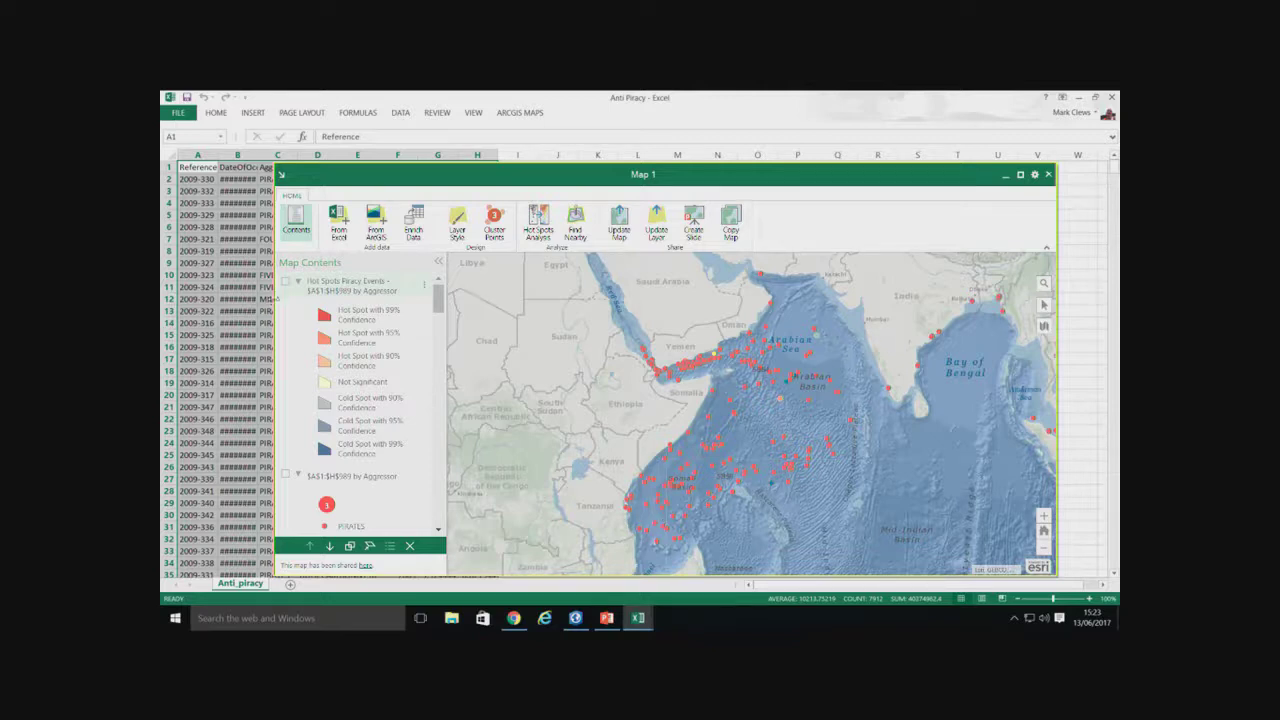
{"action": "left_click", "coordinate": [284, 283]}
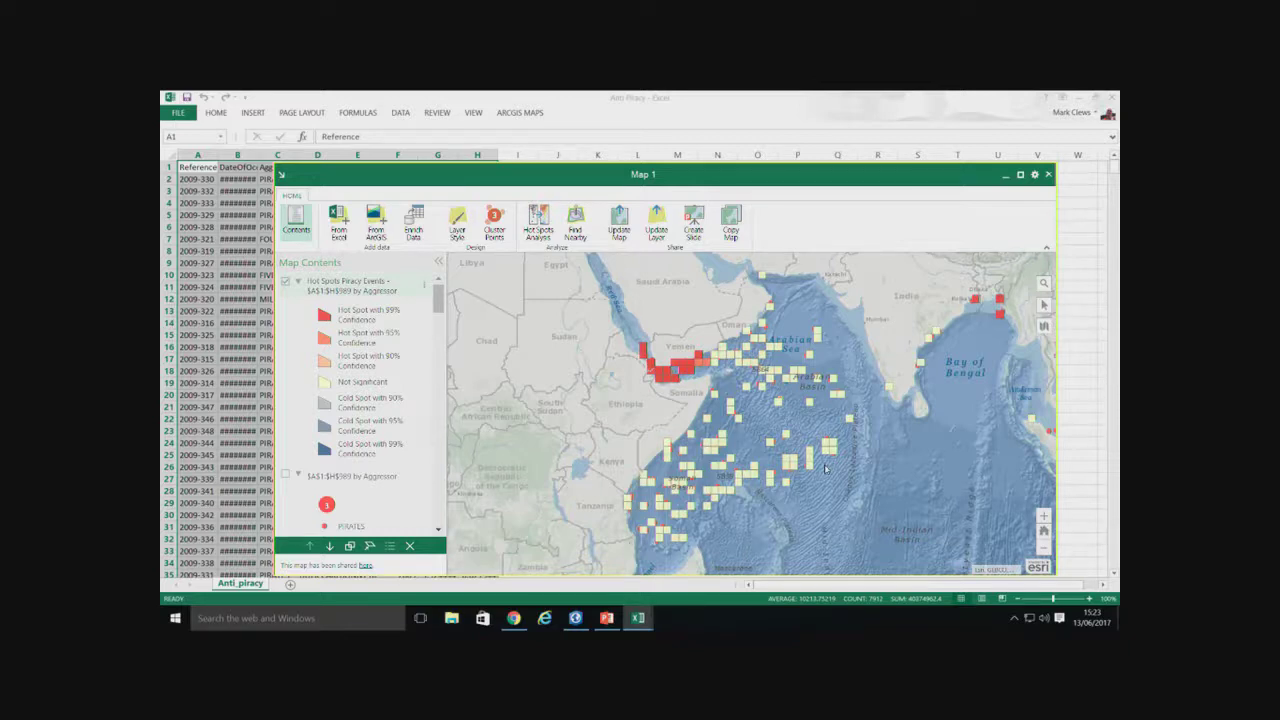
{"action": "left_click", "coordinate": [1079, 101]}
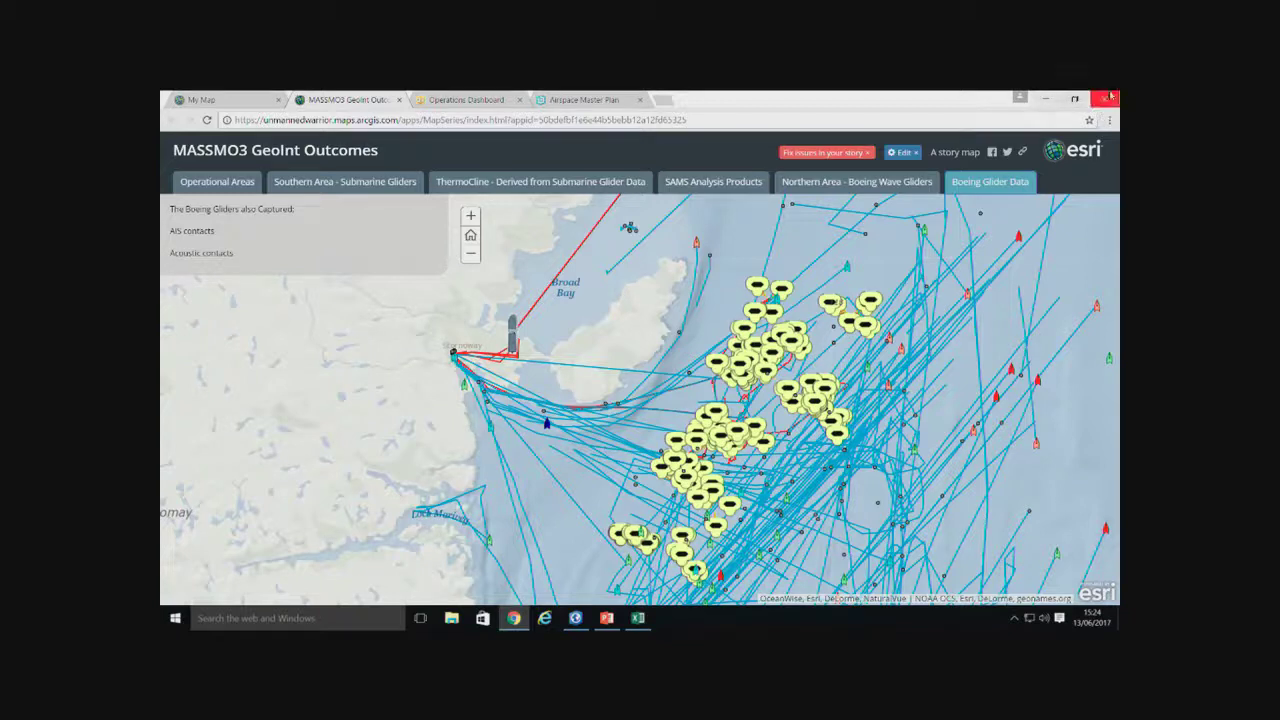
Switch to the anti-piracy project in ArcGIS Pro
{"action": "left_click", "coordinate": [578, 620]}
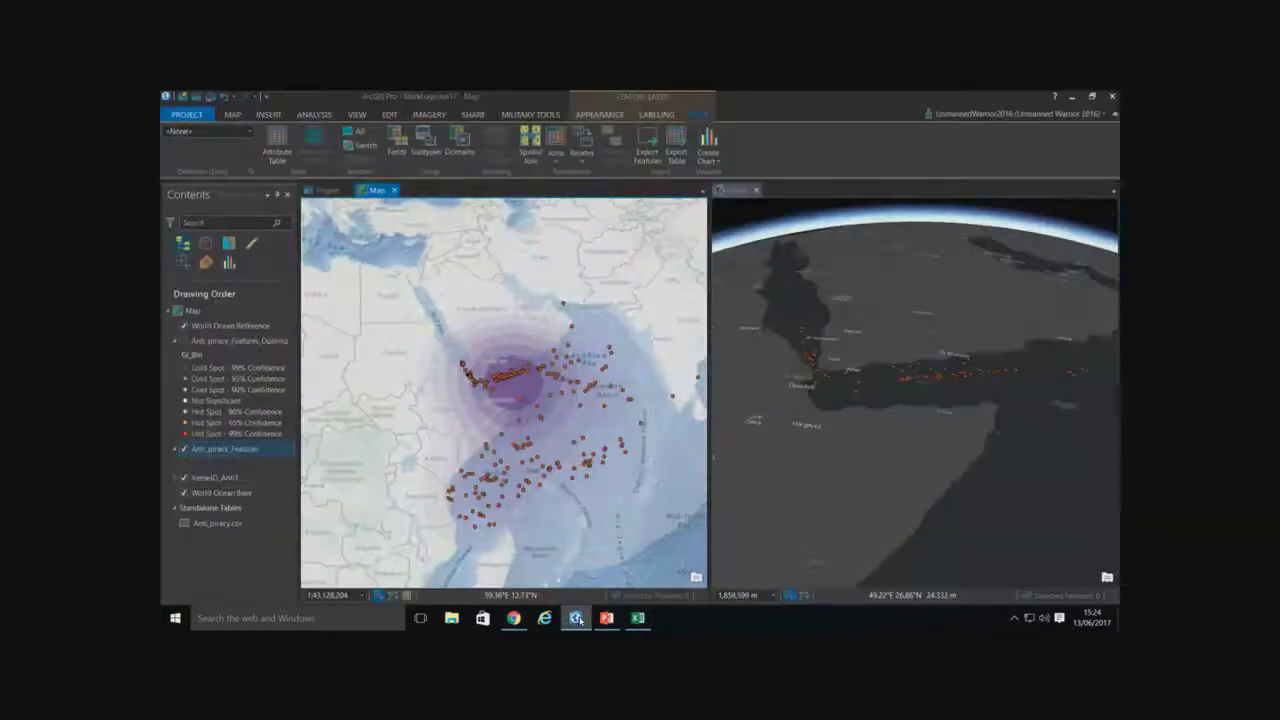